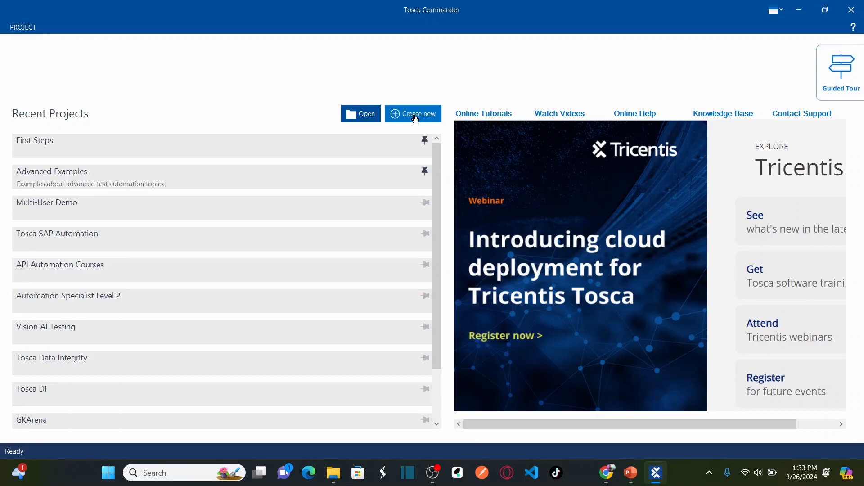
# Start a new workspace on a new SQLite repository named MultiUser-Master
pyautogui.click(415, 118)
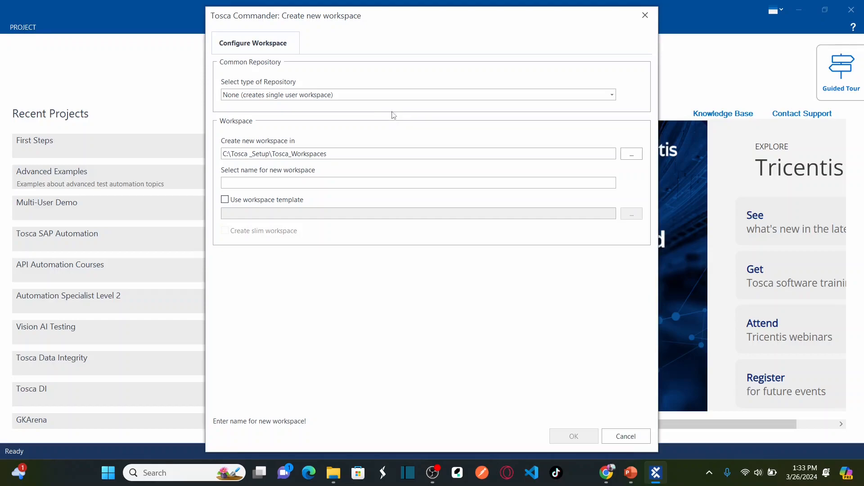
pyautogui.click(356, 95)
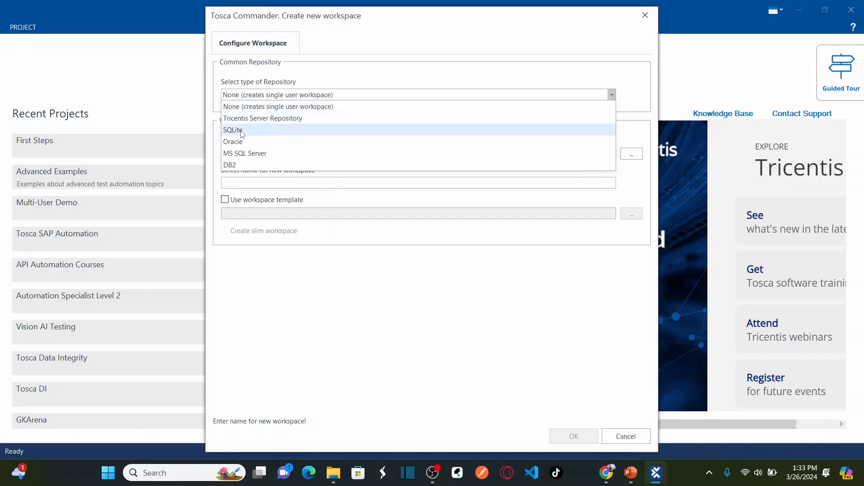
pyautogui.click(247, 130)
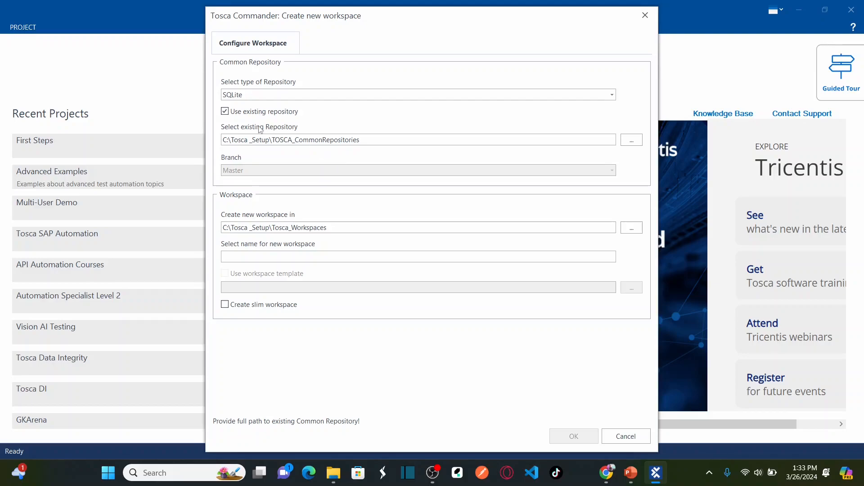
pyautogui.click(225, 112)
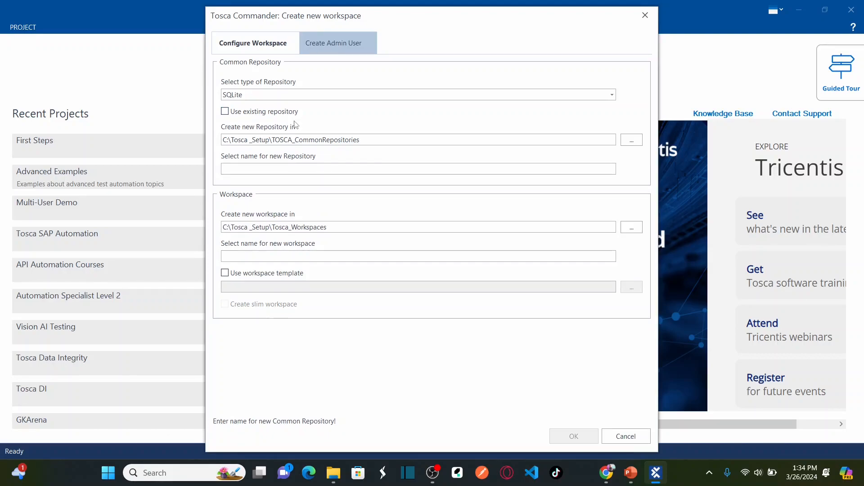
pyautogui.click(300, 169)
pyautogui.write('Mu')
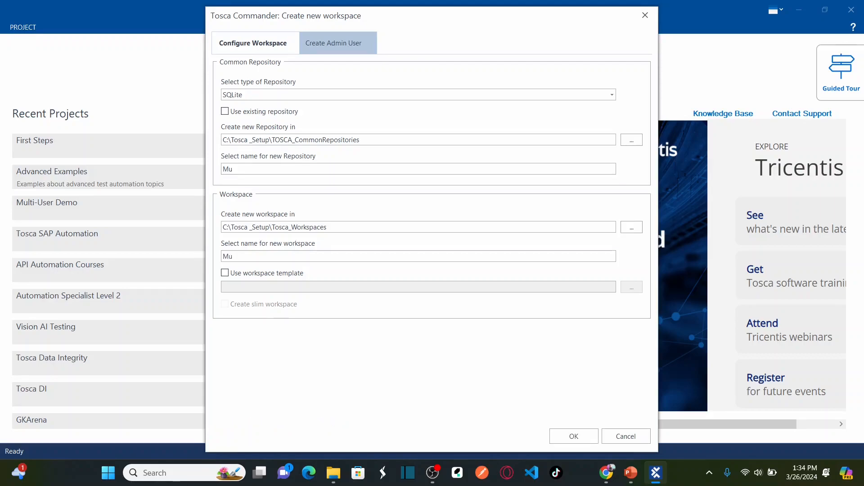
pyautogui.write('ltiUser-Master')
# Create the Admin user for the repository and enter and confirm its password
pyautogui.click(342, 50)
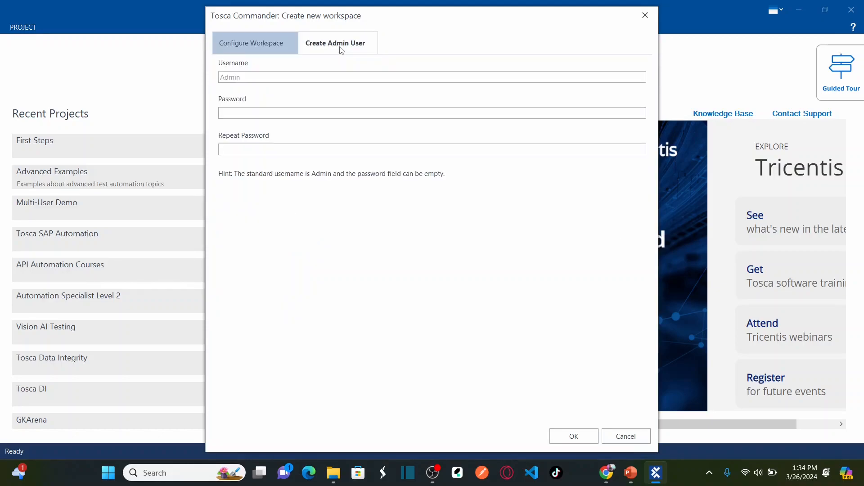
pyautogui.click(290, 79)
pyautogui.write('Admin')
pyautogui.press('Tab')
pyautogui.write('*****')
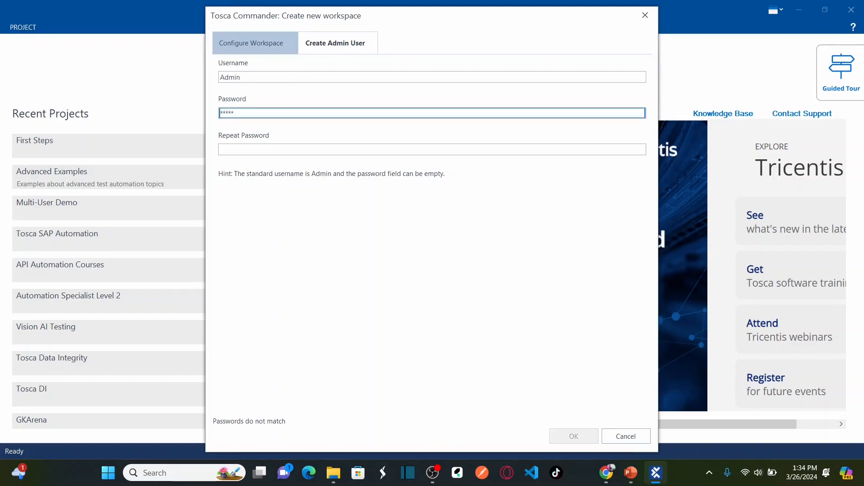
pyautogui.hotkey('ctrl', 'a')
pyautogui.write('*****')
pyautogui.press('Tab')
pyautogui.write('*****')
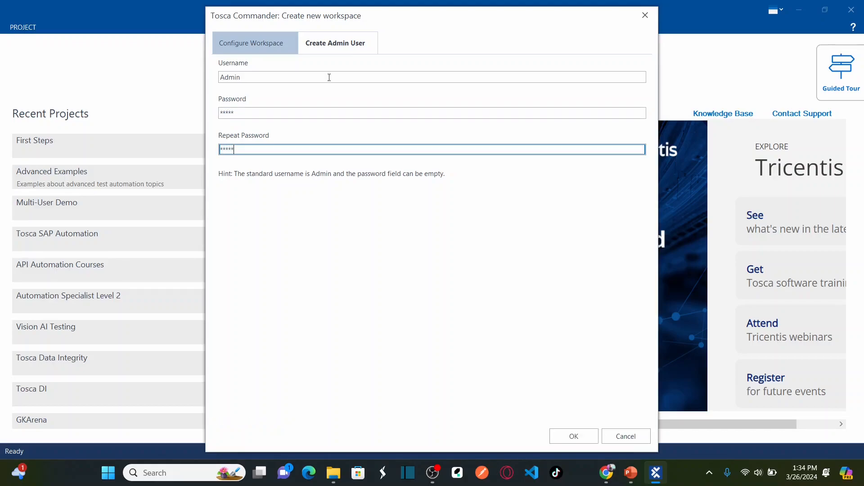
# Review the settings, create the repository and workspace, and close the creation log
pyautogui.click(265, 45)
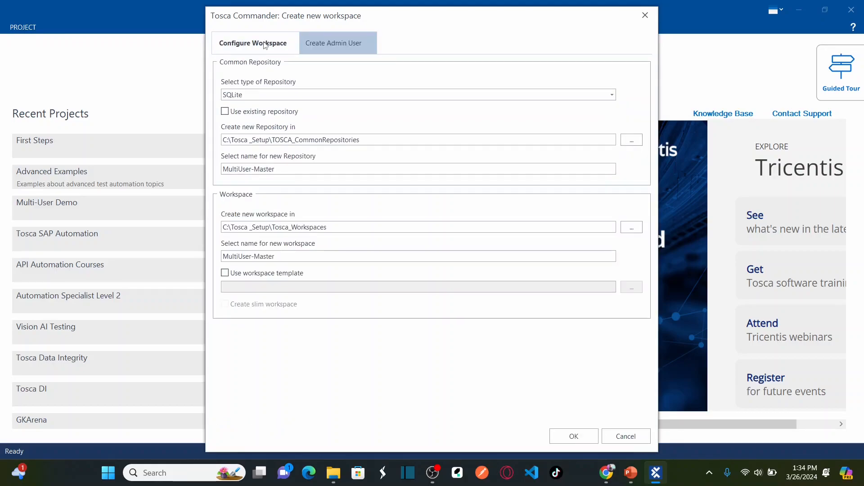
pyautogui.click(322, 46)
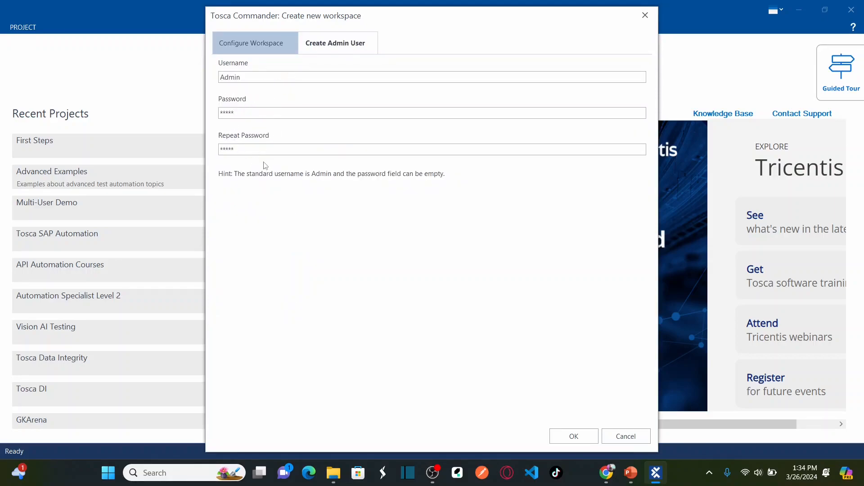
pyautogui.click(254, 47)
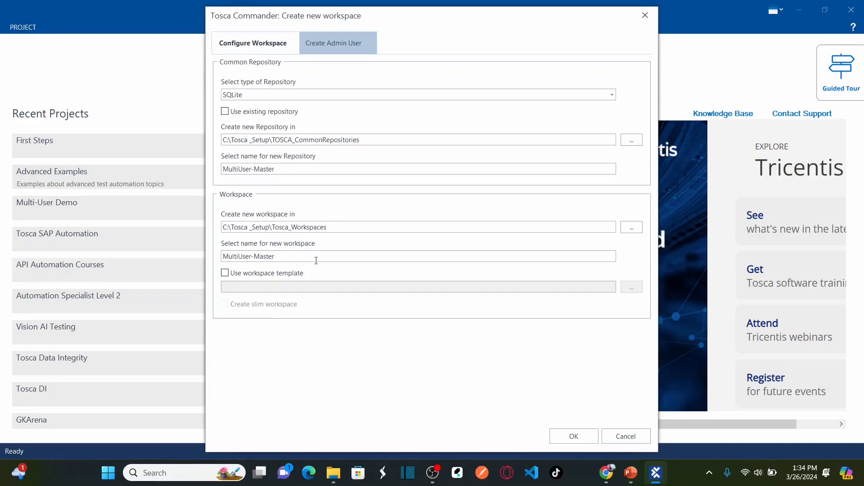
pyautogui.click(580, 439)
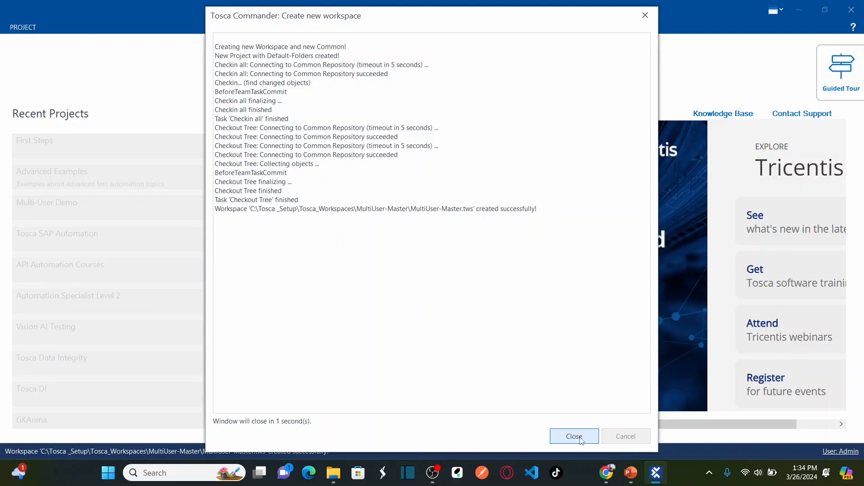
pyautogui.click(573, 436)
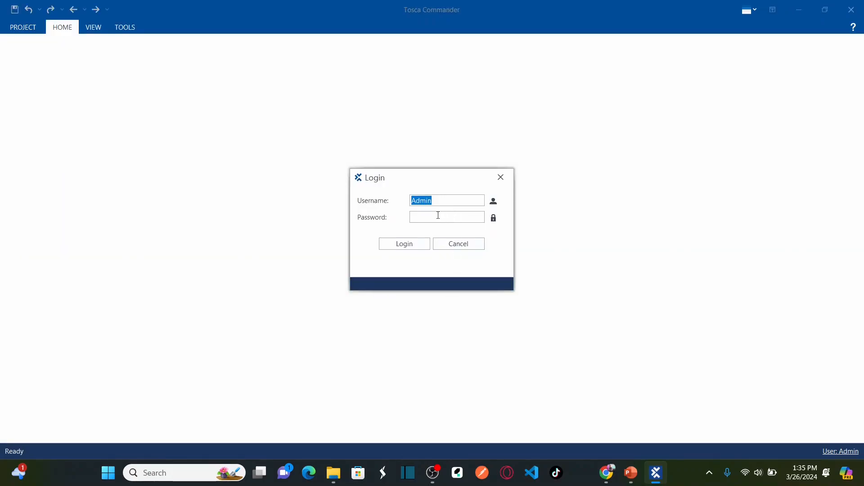
# Log into the MultiUser-Master workspace as Admin
pyautogui.click(430, 216)
pyautogui.write('Admin')
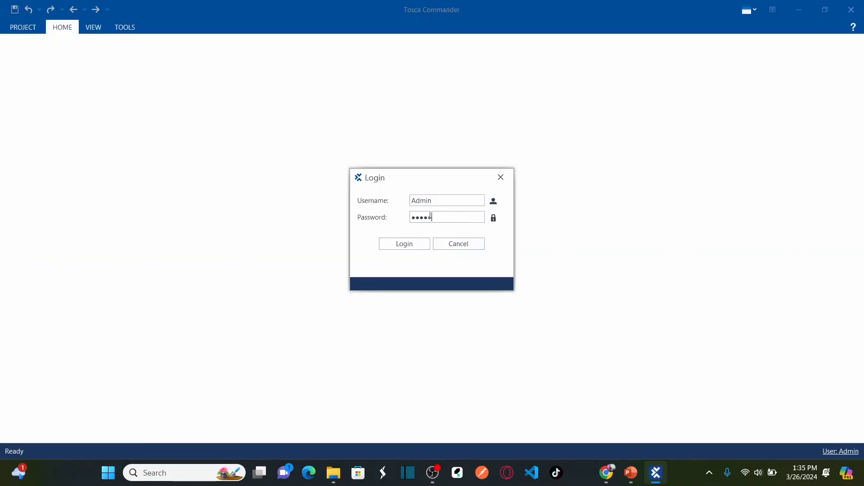
pyautogui.click(404, 245)
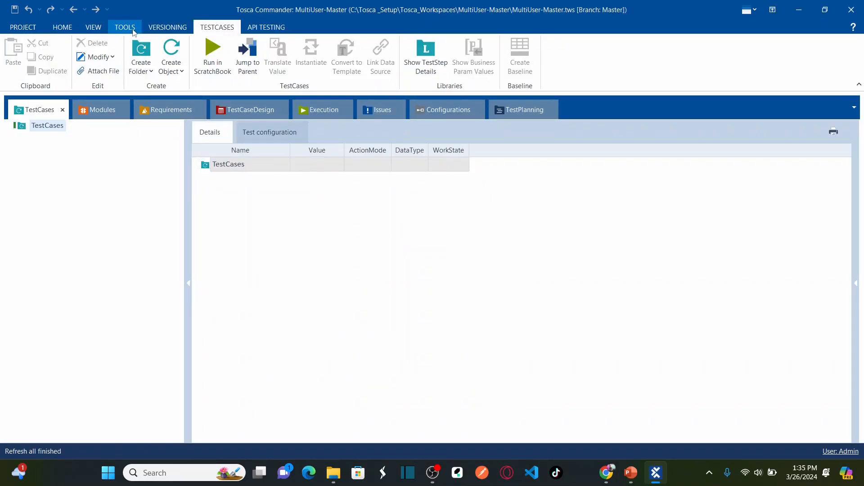
# Show the full project tree, docked as a maximized tab, with TestCases selected
pyautogui.click(62, 27)
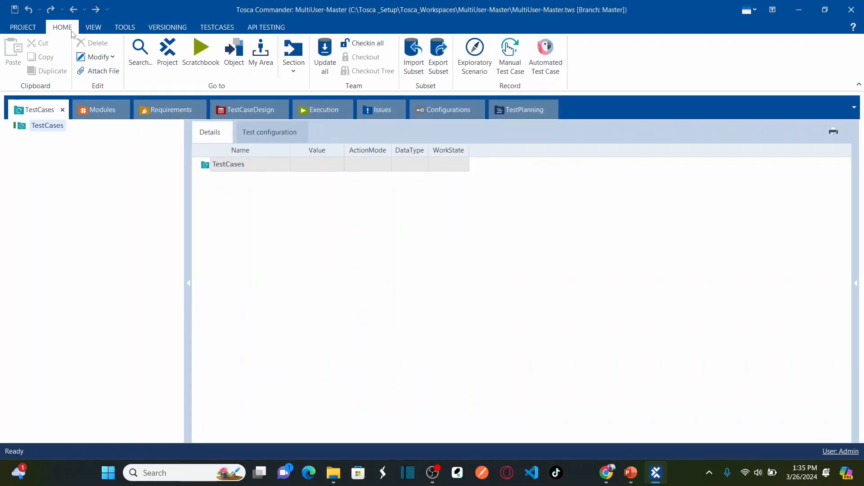
pyautogui.click(165, 62)
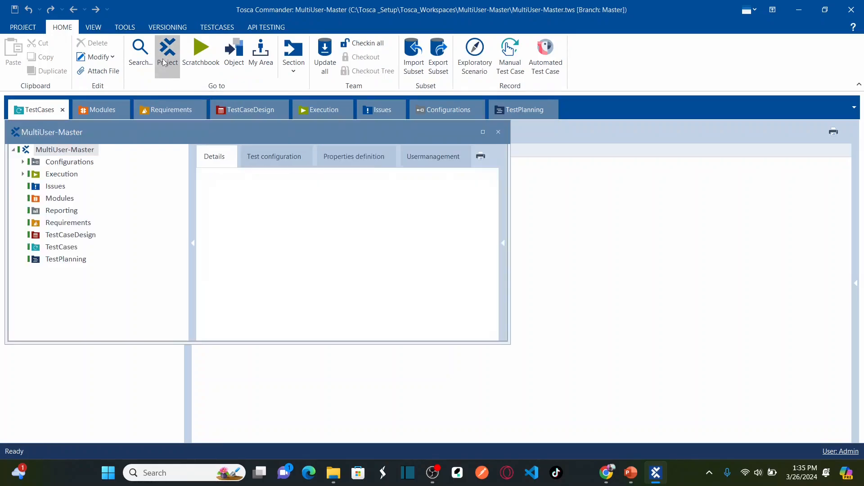
pyautogui.doubleClick(131, 126)
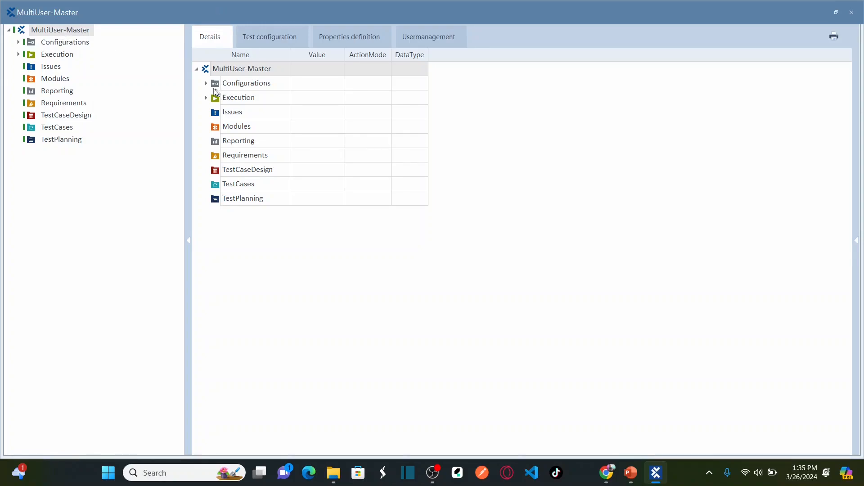
pyautogui.moveTo(193, 12); pyautogui.dragTo(49, 110)
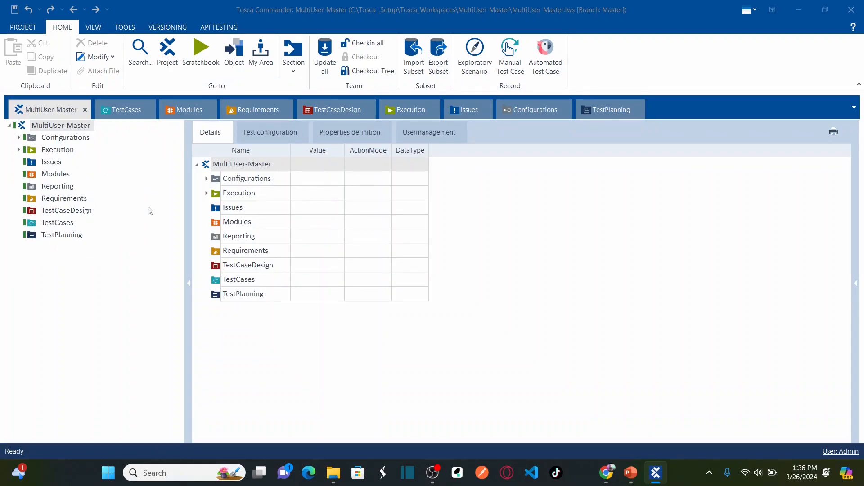
pyautogui.click(51, 224)
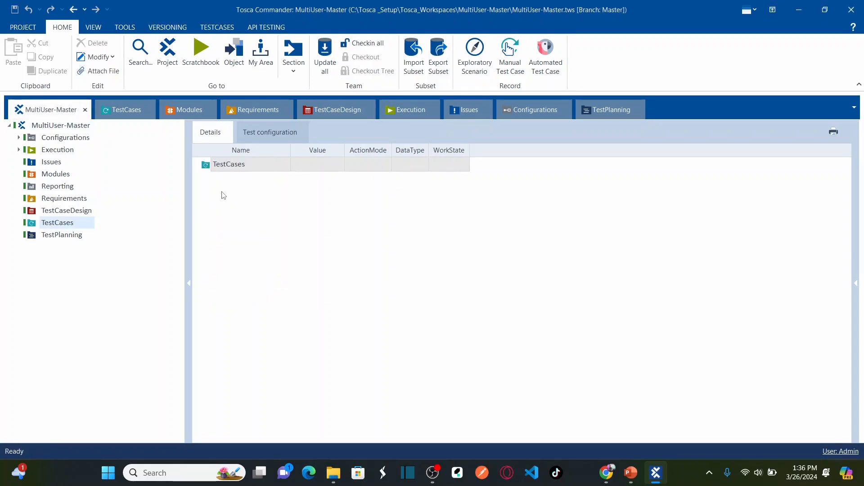
# Add a test case named TC01 under the TestCases folder
pyautogui.rightClick(207, 167)
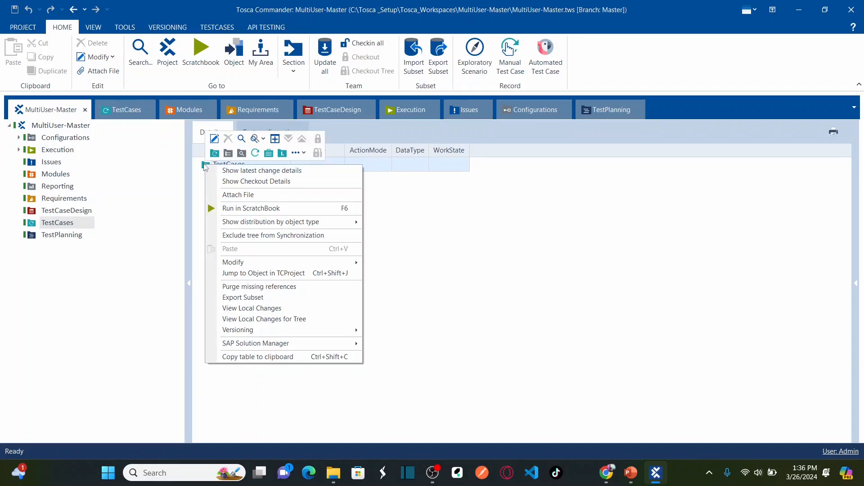
pyautogui.click(204, 167)
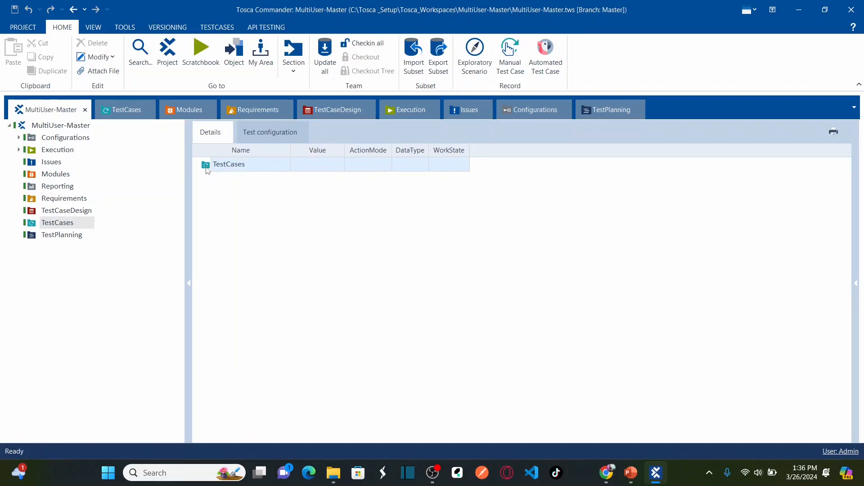
pyautogui.rightClick(207, 169)
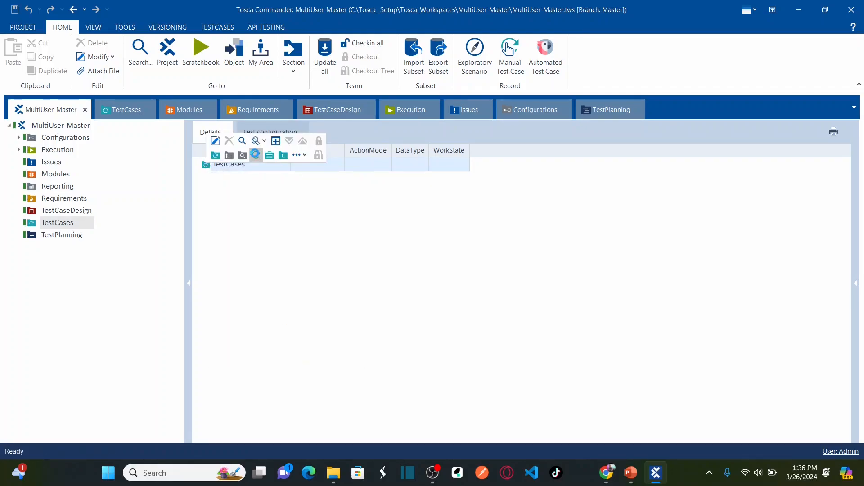
pyautogui.click(255, 154)
pyautogui.write('TC')
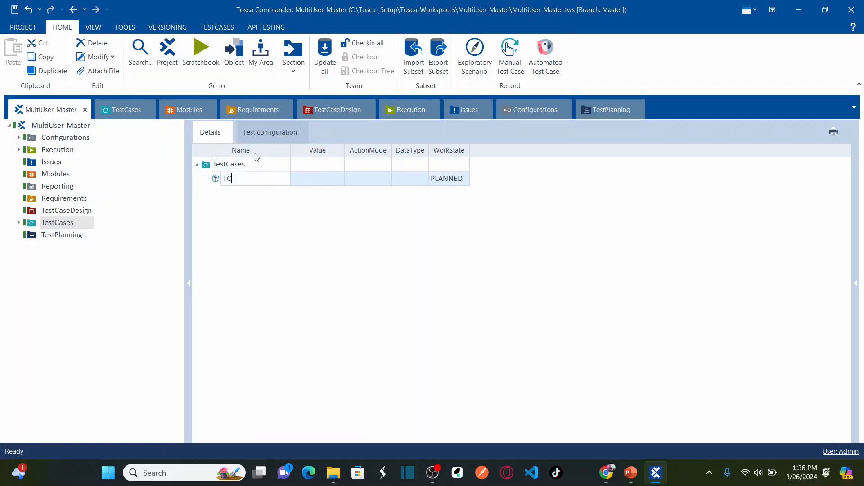
pyautogui.write('01')
pyautogui.click(249, 239)
# Add a second test case TC02 under TestCases, then switch to the PowerPoint slides
pyautogui.rightClick(212, 165)
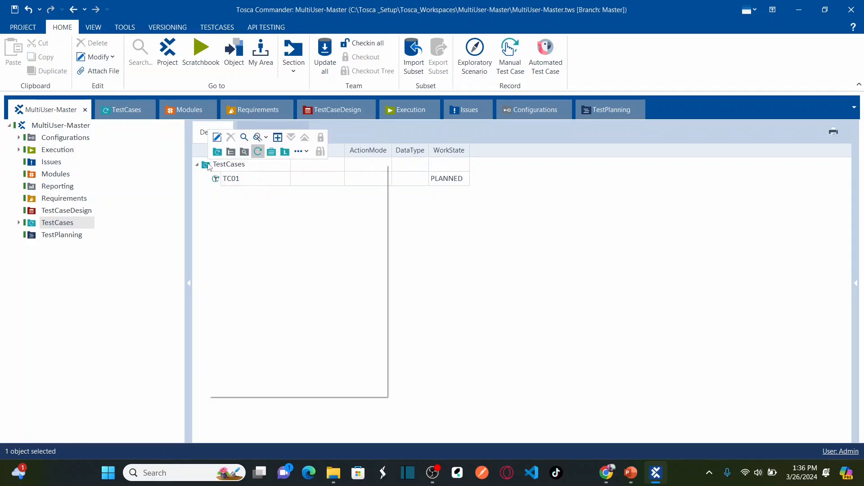
pyautogui.click(256, 152)
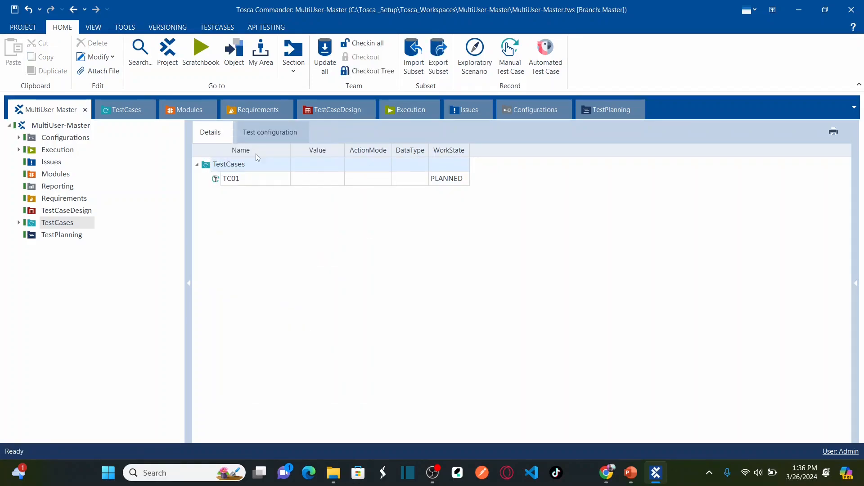
pyautogui.write('TC02')
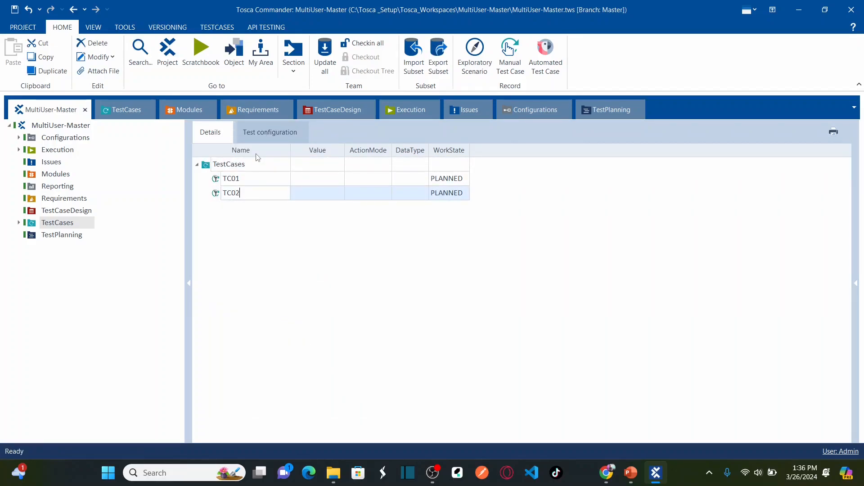
pyautogui.press('Return')
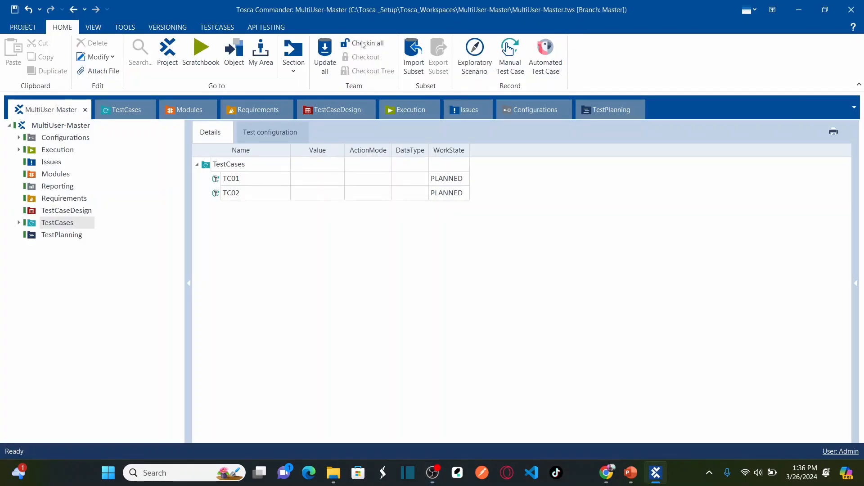
pyautogui.hotkey('alt', 'Tab')
pyautogui.press('Tab')
# Reveal the branch-creation bullet, check in all Tosca changes, and select the MultiUser-Master root
pyautogui.press('Right')
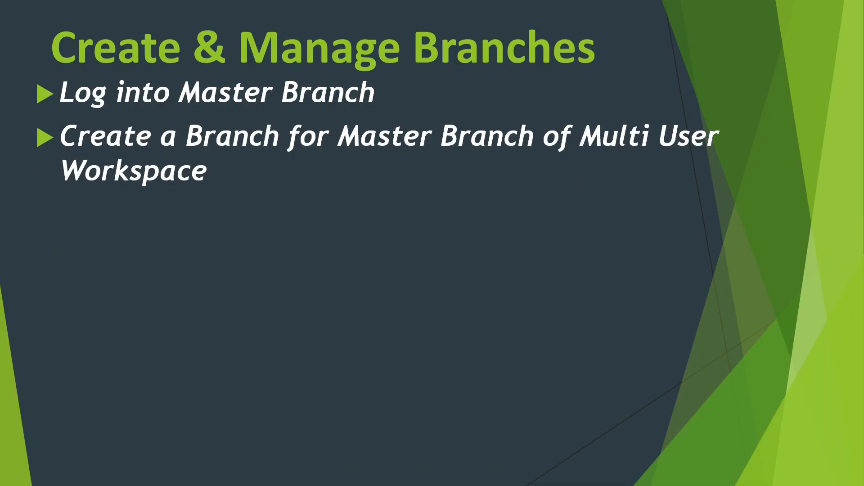
pyautogui.hotkey('alt', 'Tab')
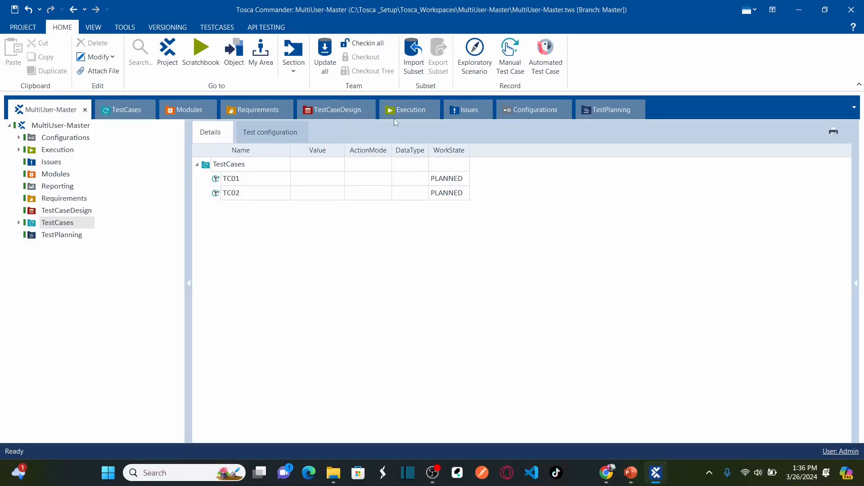
pyautogui.click(368, 43)
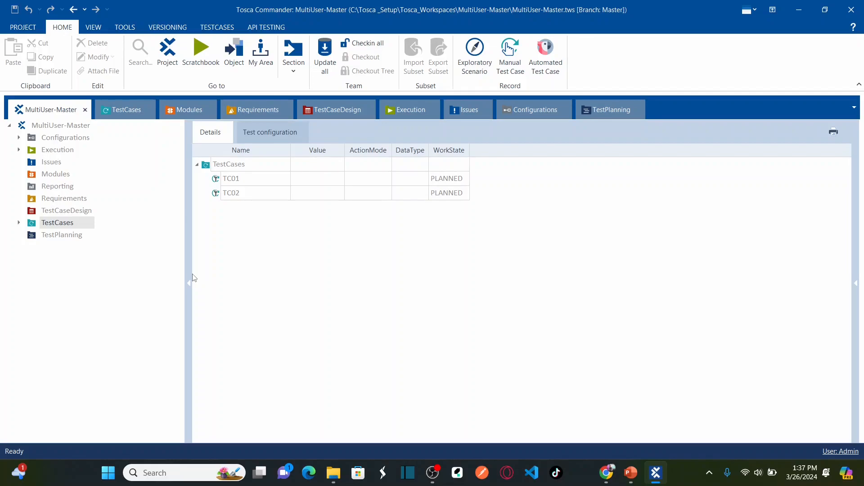
pyautogui.hotkey('alt', 'Tab')
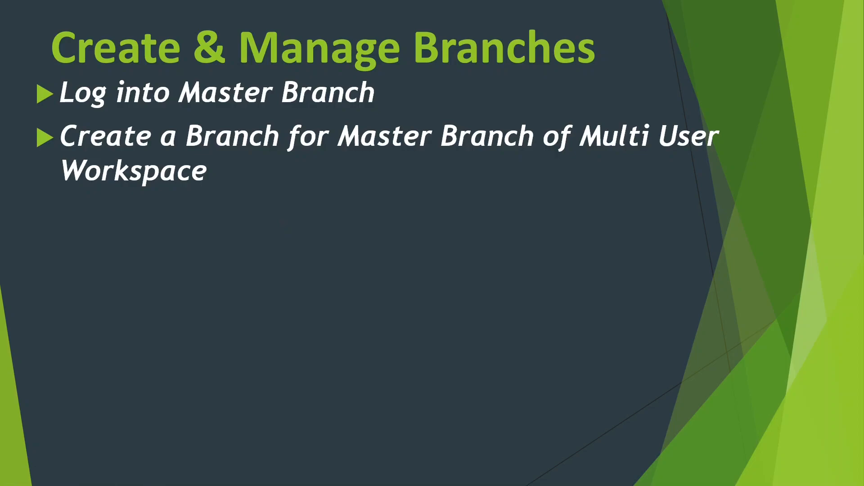
pyautogui.hotkey('alt', 'Tab')
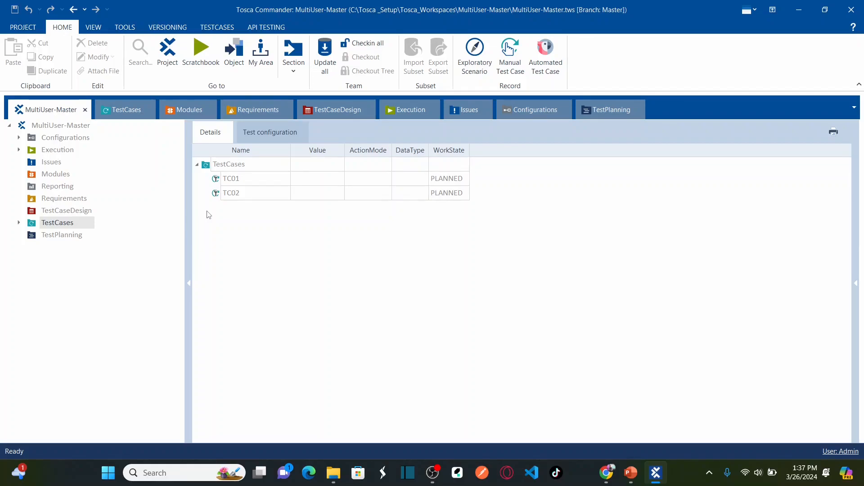
pyautogui.click(66, 128)
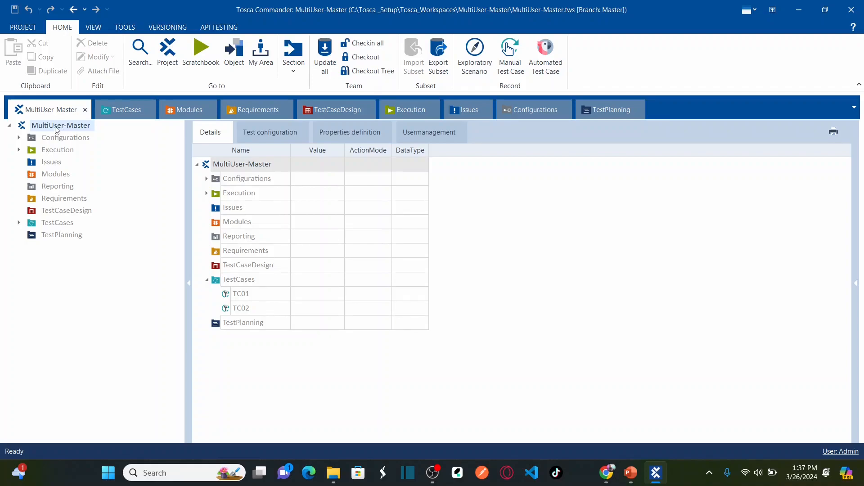
# Check out MultiUser-Master and create a branch from it named 'TeamA Branch'
pyautogui.rightClick(56, 130)
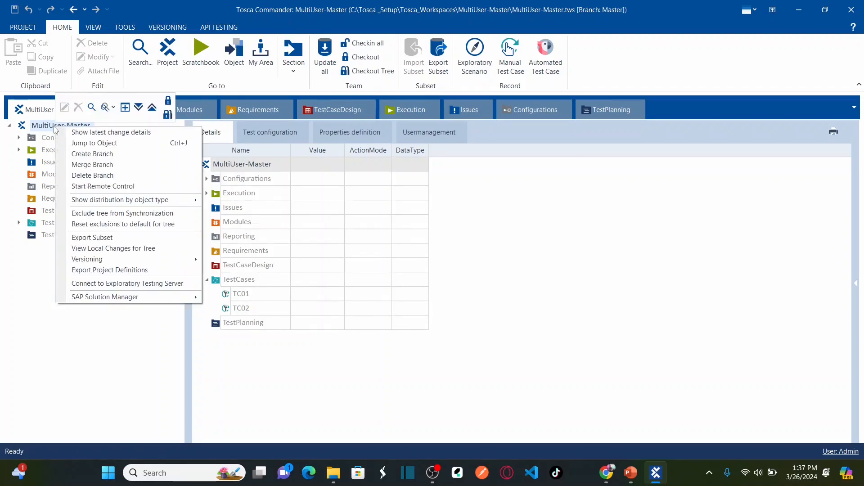
pyautogui.click(168, 100)
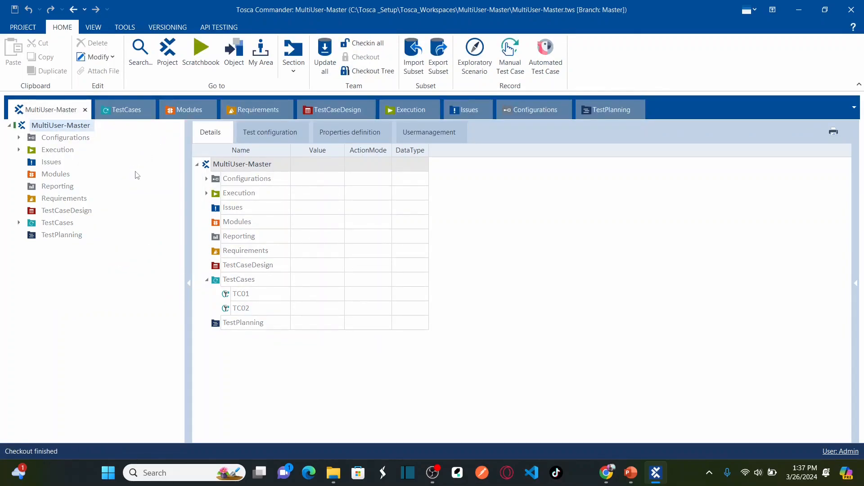
pyautogui.rightClick(59, 124)
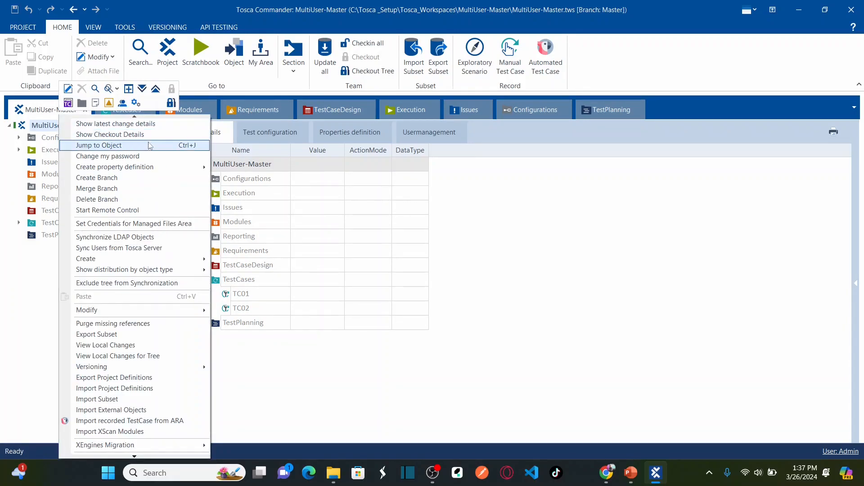
pyautogui.click(123, 178)
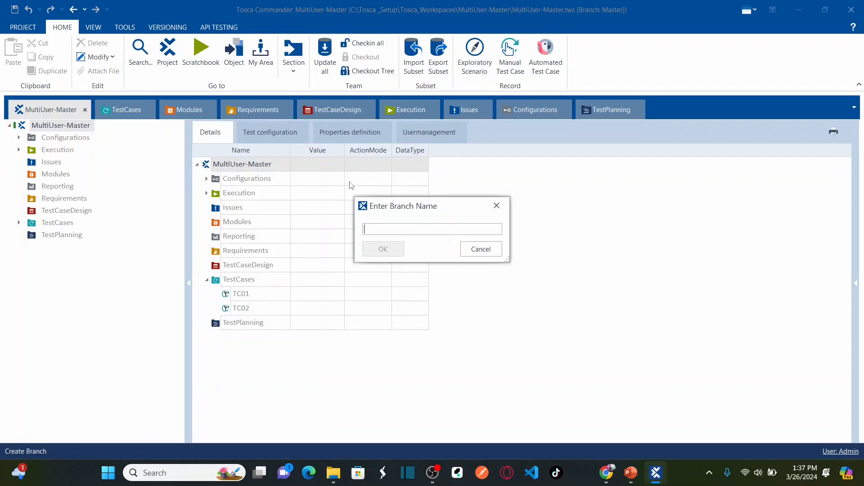
pyautogui.write('Tea')
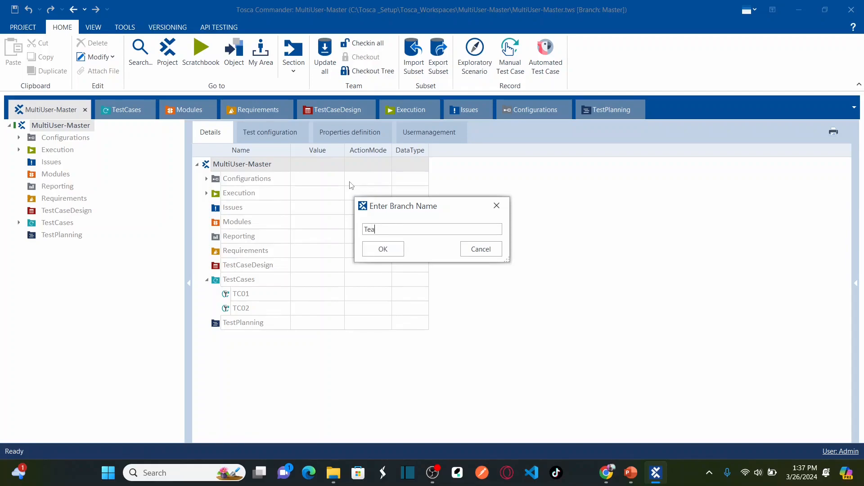
pyautogui.write('mA Branch')
pyautogui.click(384, 255)
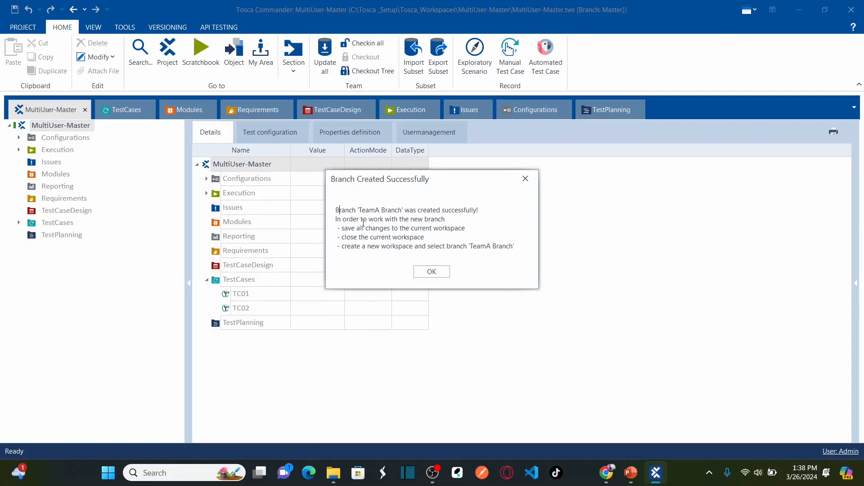
pyautogui.click(432, 271)
# Branch MultiUser-Master as 'TeamB Branch' and check in all workspace changes
pyautogui.rightClick(76, 131)
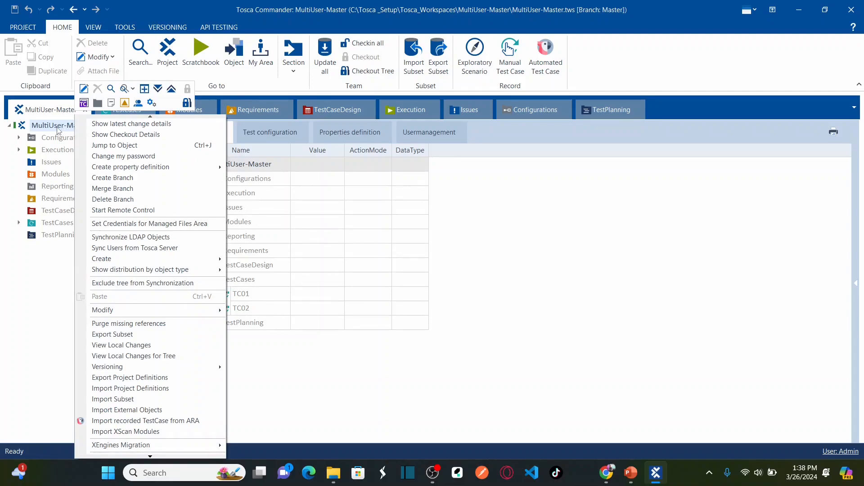
pyautogui.click(58, 130)
pyautogui.rightClick(58, 130)
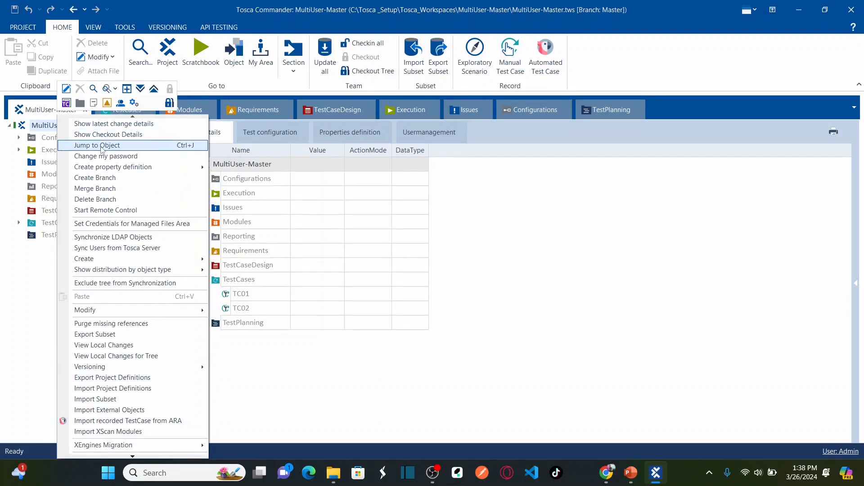
pyautogui.click(118, 177)
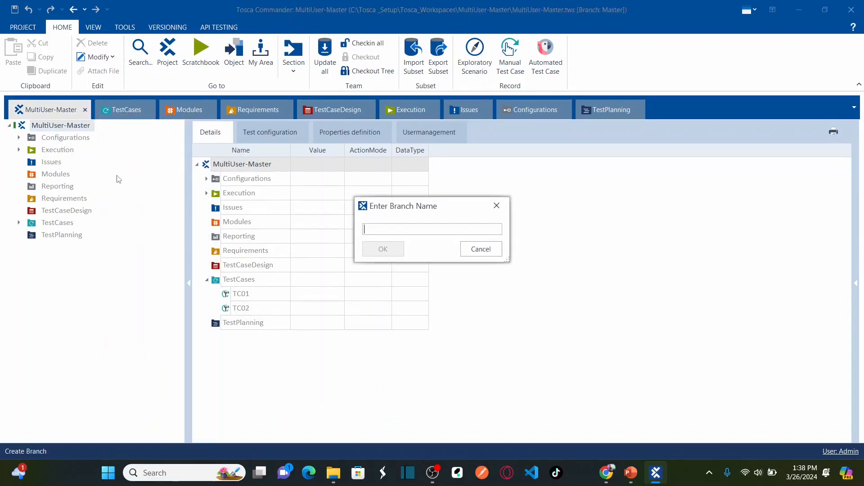
pyautogui.write('Team')
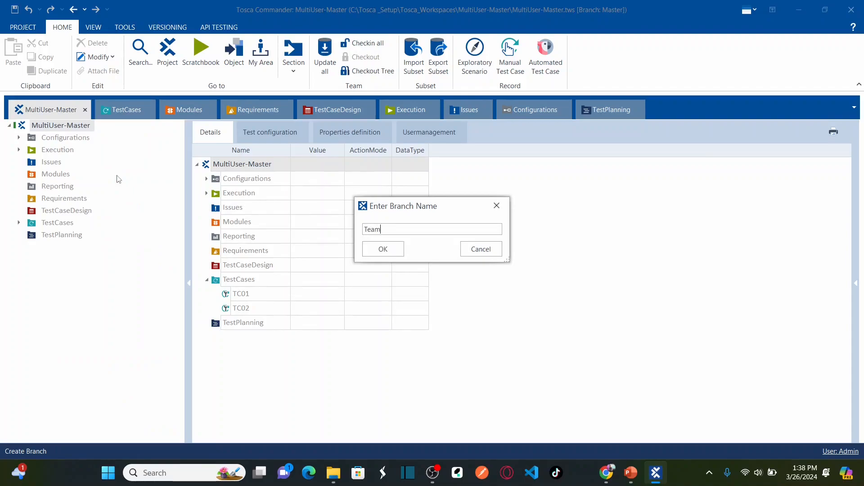
pyautogui.write(' B')
pyautogui.press('BackSpace')
pyautogui.press('BackSpace')
pyautogui.press('BackSpace')
pyautogui.write('B Branch')
pyautogui.click(386, 249)
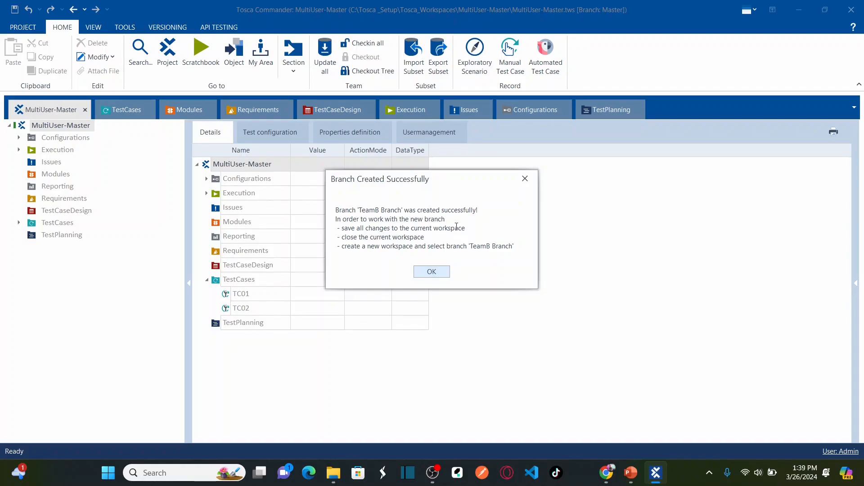
pyautogui.click(437, 272)
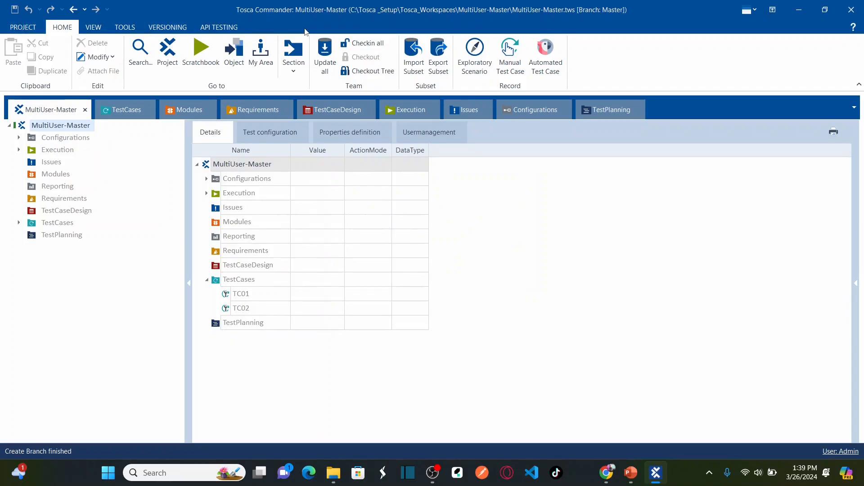
pyautogui.click(366, 43)
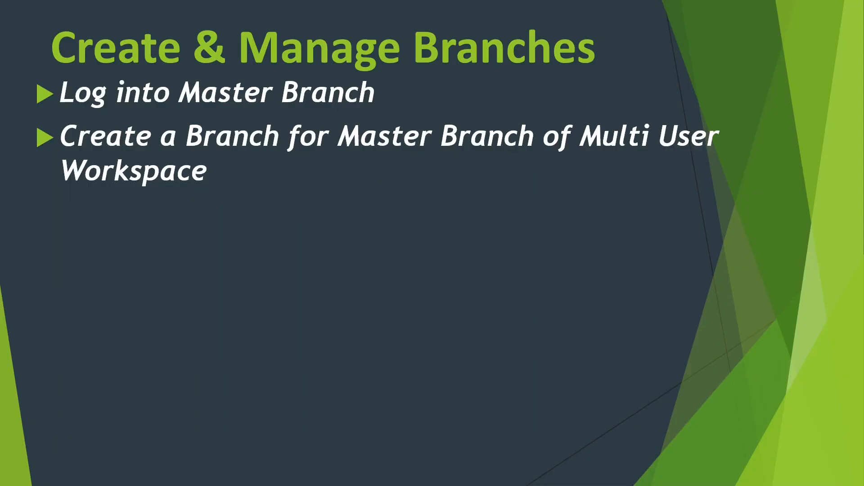
# Show the 'Log into newly created Branch' bullet, then return to Tosca Commander
pyautogui.press('Right')
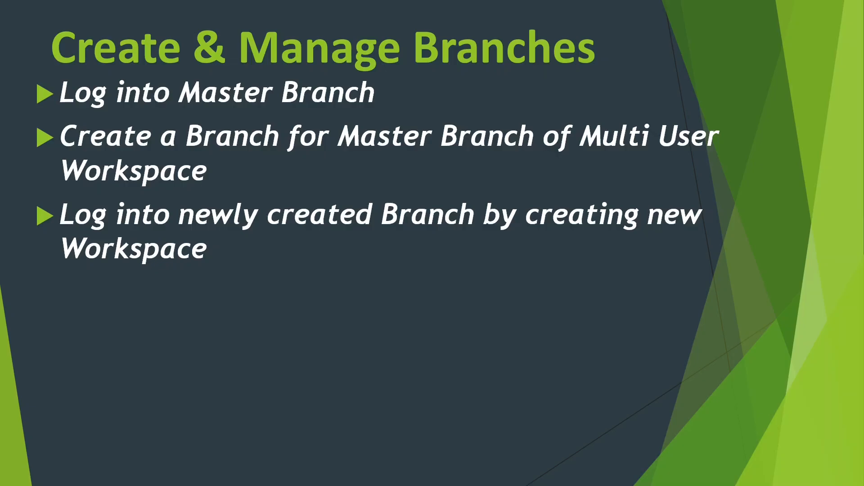
pyautogui.hotkey('alt', 'Tab')
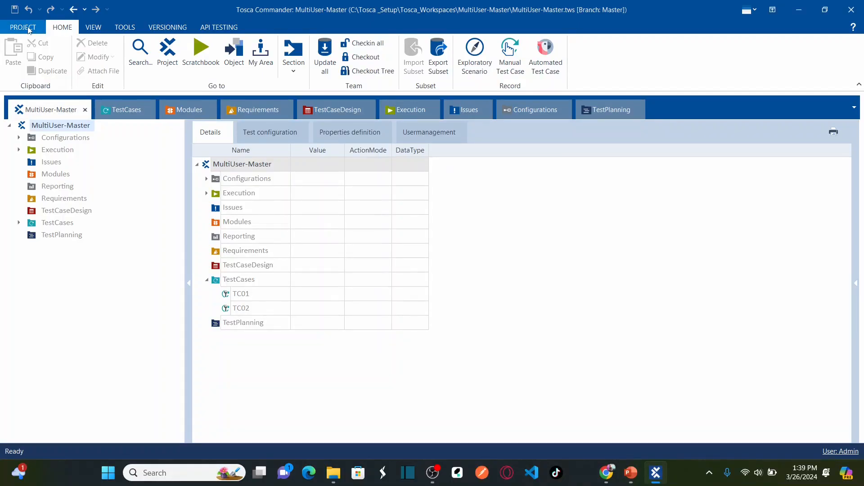
# Close the MultiUser-Master workspace and start creating a new workspace from the start page
pyautogui.click(27, 28)
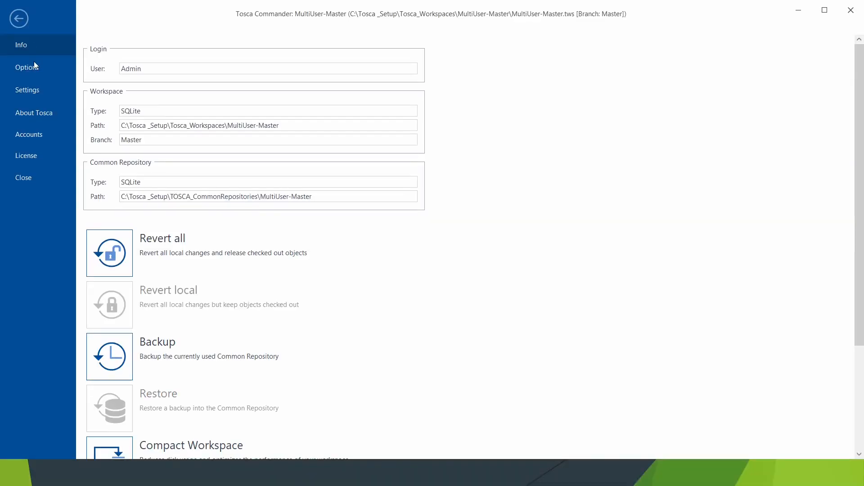
pyautogui.click(30, 178)
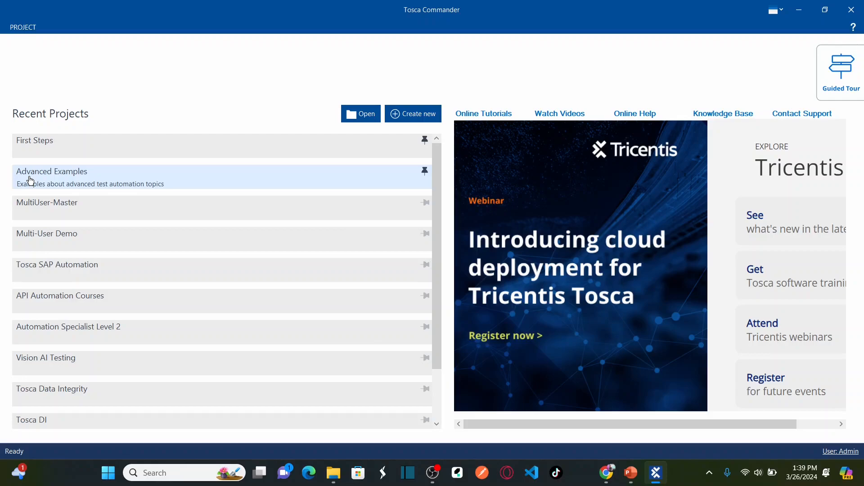
pyautogui.click(413, 120)
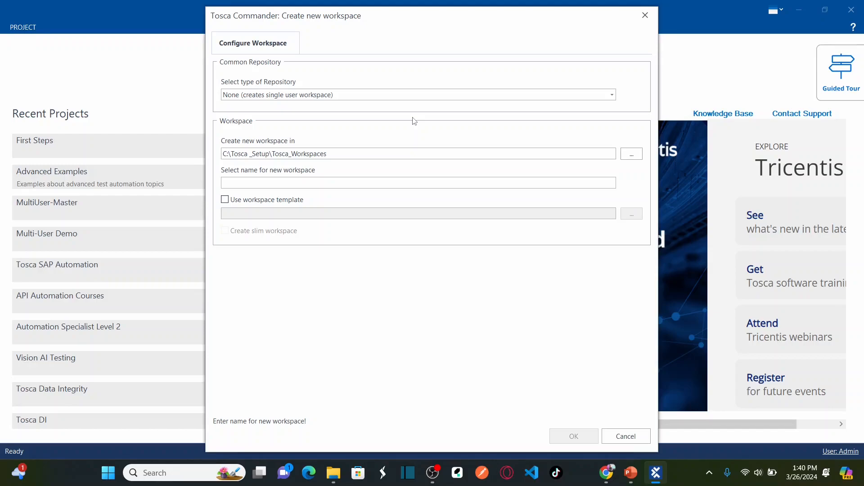
# Choose SQLite as the repository type and browse for an existing repository folder
pyautogui.click(358, 96)
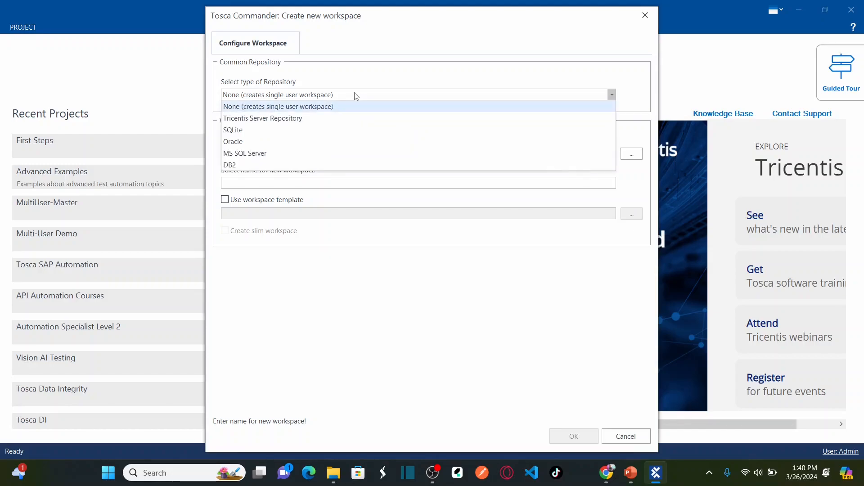
pyautogui.click(259, 130)
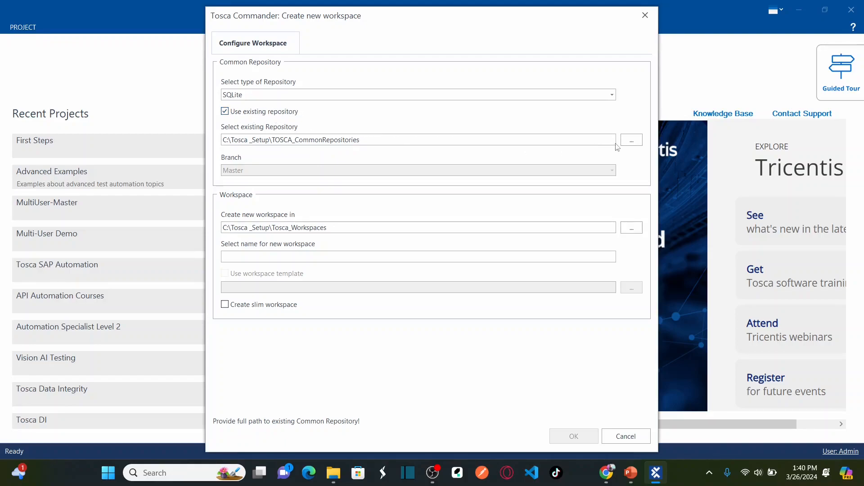
pyautogui.click(629, 142)
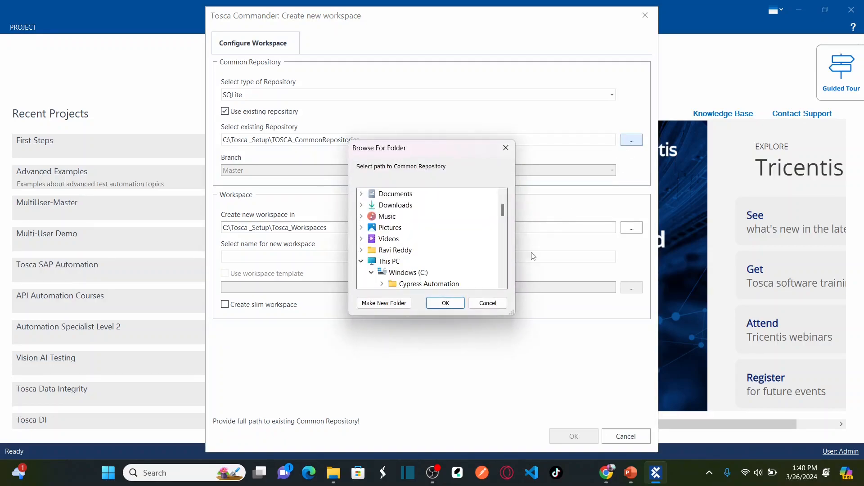
pyautogui.moveTo(504, 215); pyautogui.dragTo(505, 256)
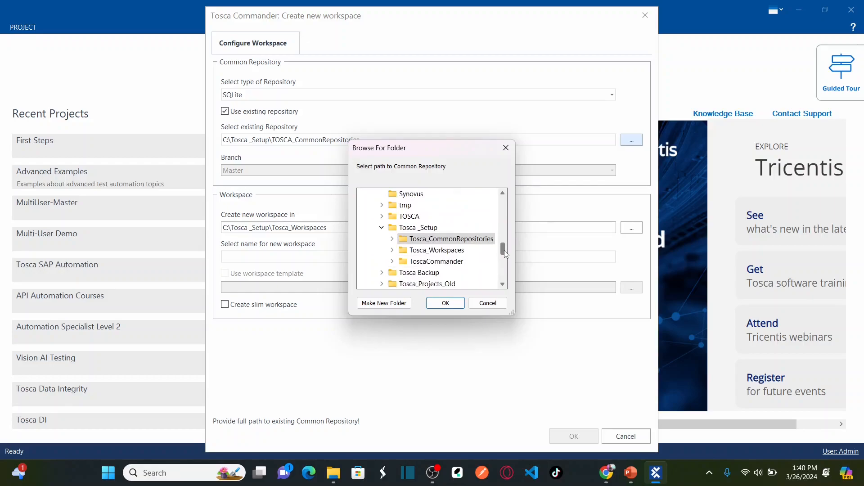
pyautogui.click(504, 285)
# Select Tosca_CommonRepositories\MultiUser-Master\CommonRepository, keeping Use existing repository checked
pyautogui.click(392, 229)
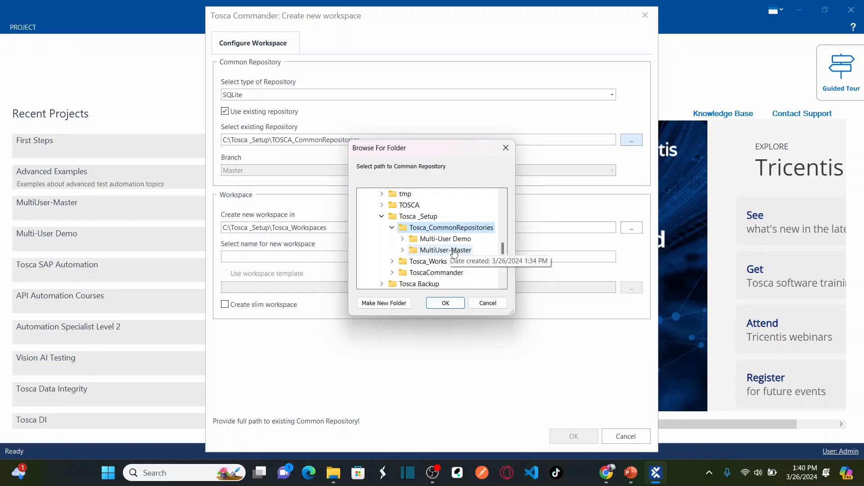
pyautogui.click(443, 251)
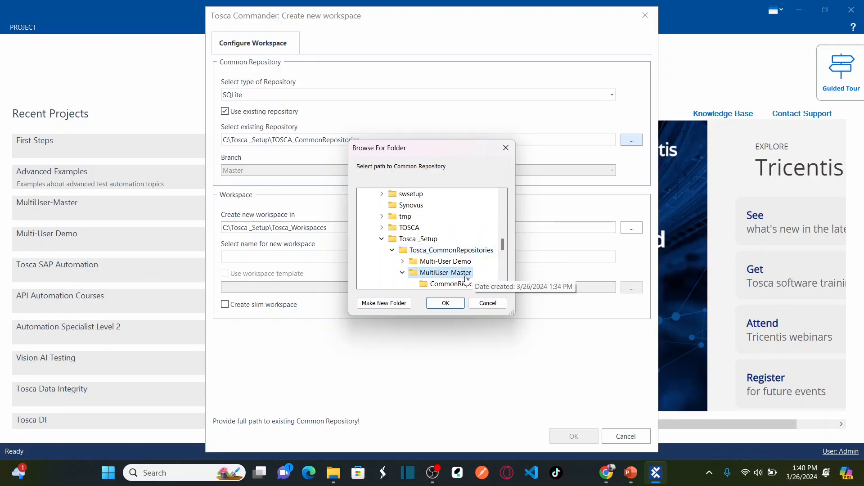
pyautogui.click(503, 285)
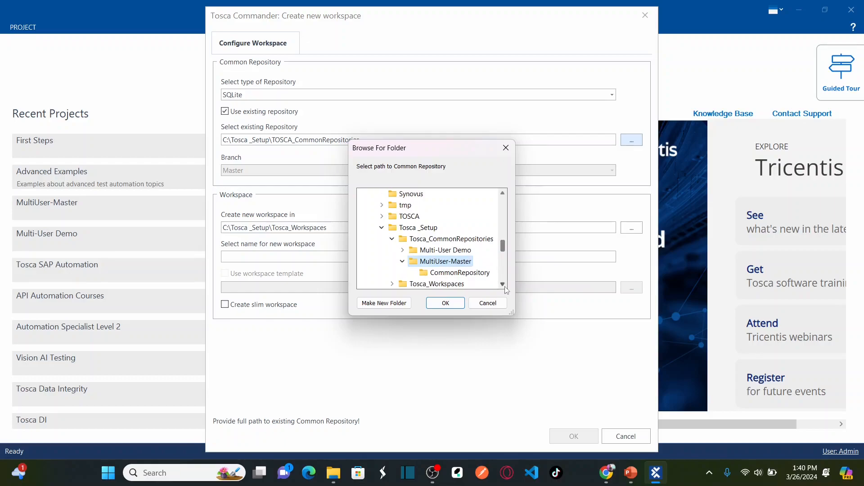
pyautogui.click(503, 284)
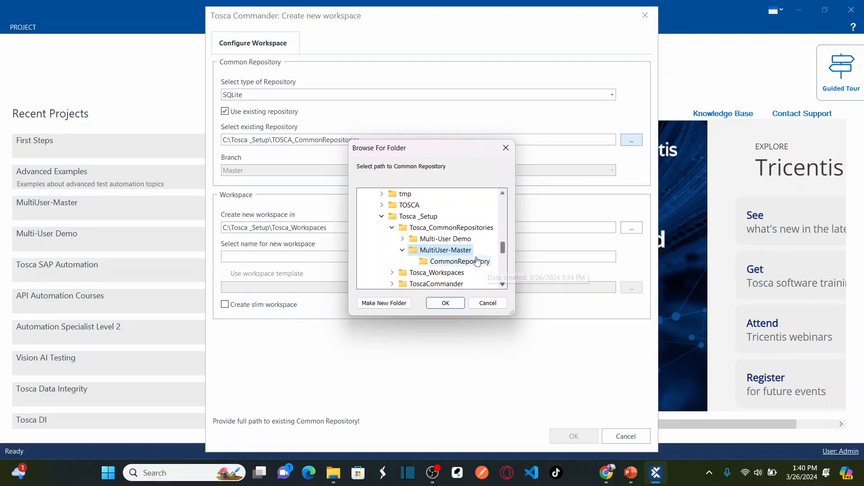
pyautogui.click(465, 262)
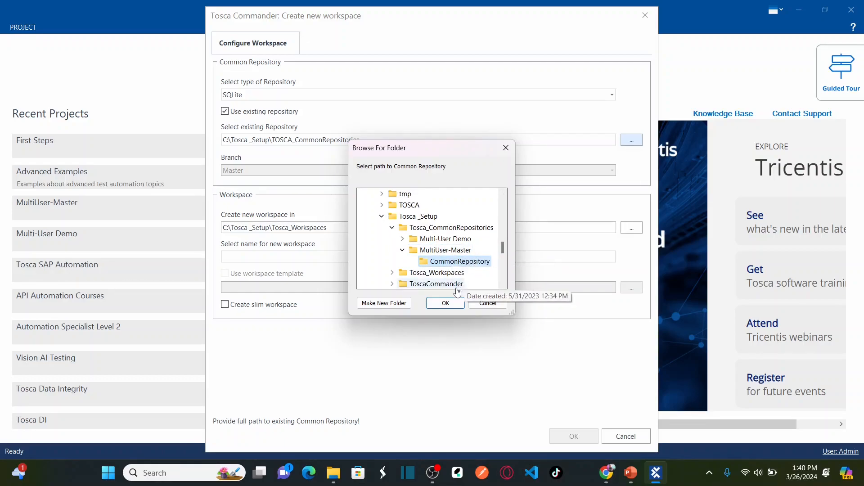
pyautogui.click(448, 303)
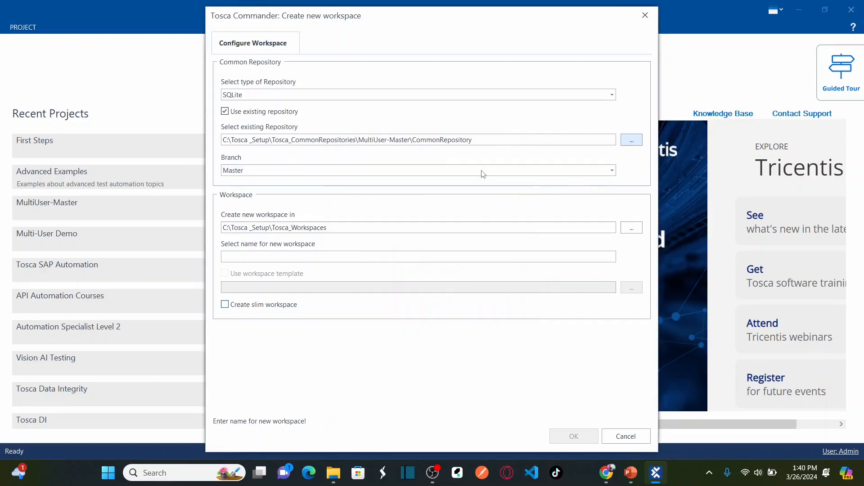
pyautogui.click(495, 143)
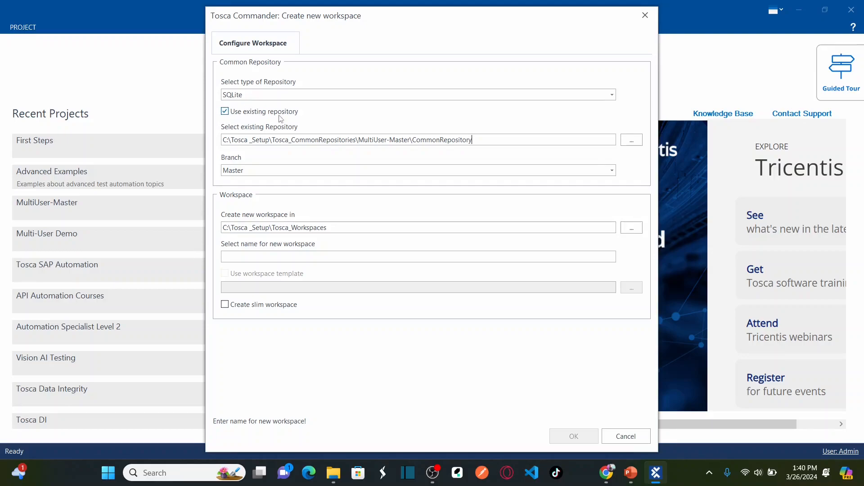
pyautogui.click(340, 115)
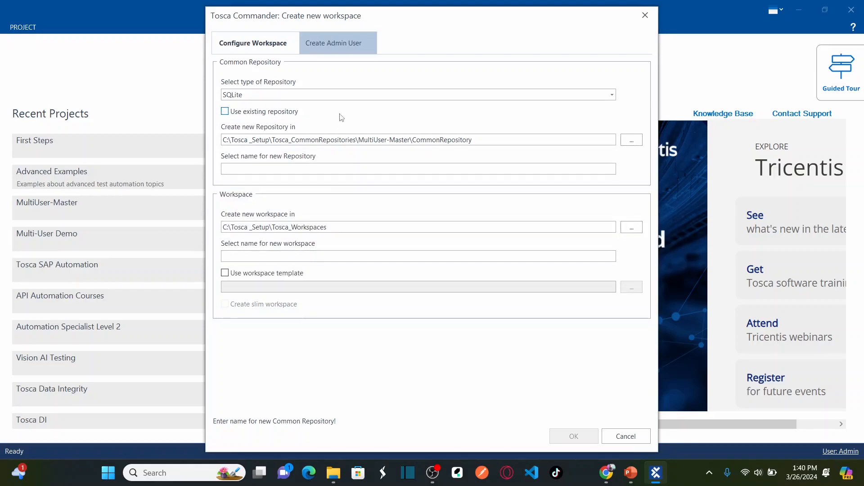
pyautogui.click(227, 113)
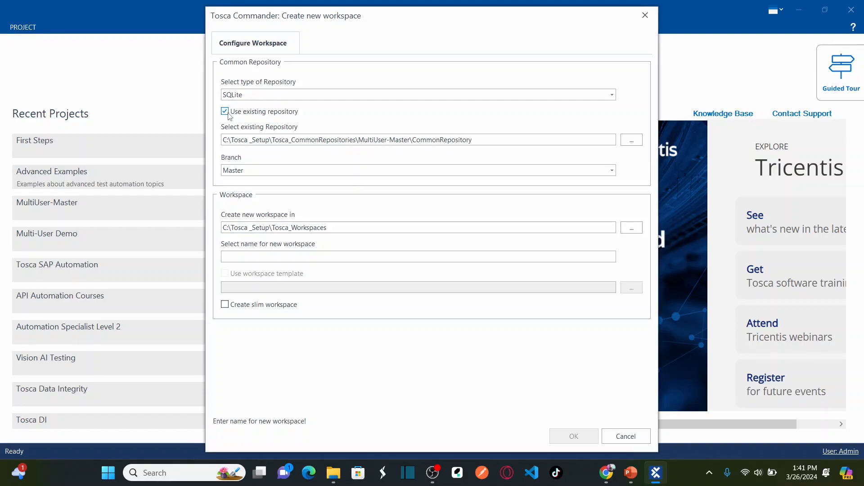
# Base the new workspace on the TeamA Branch of the repository
pyautogui.click(612, 173)
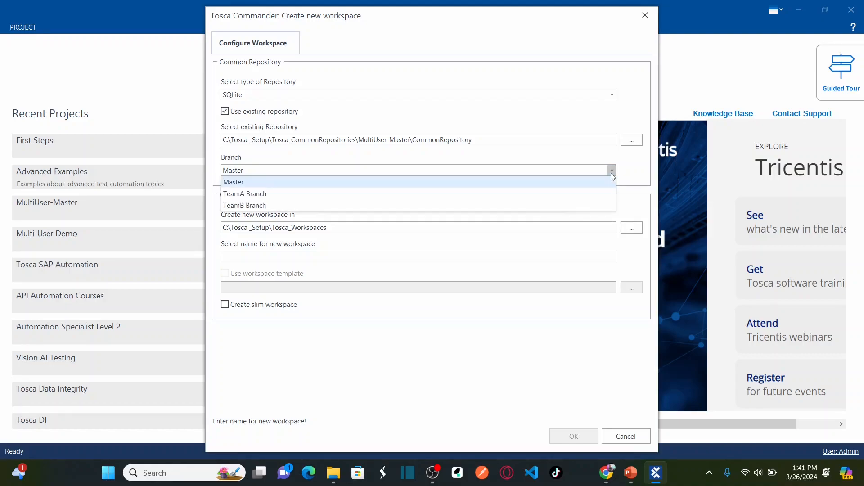
pyautogui.click(277, 199)
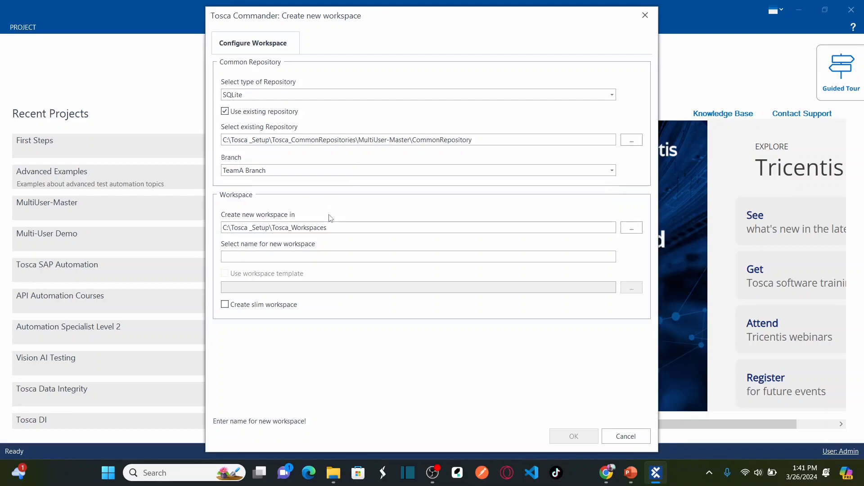
pyautogui.click(613, 172)
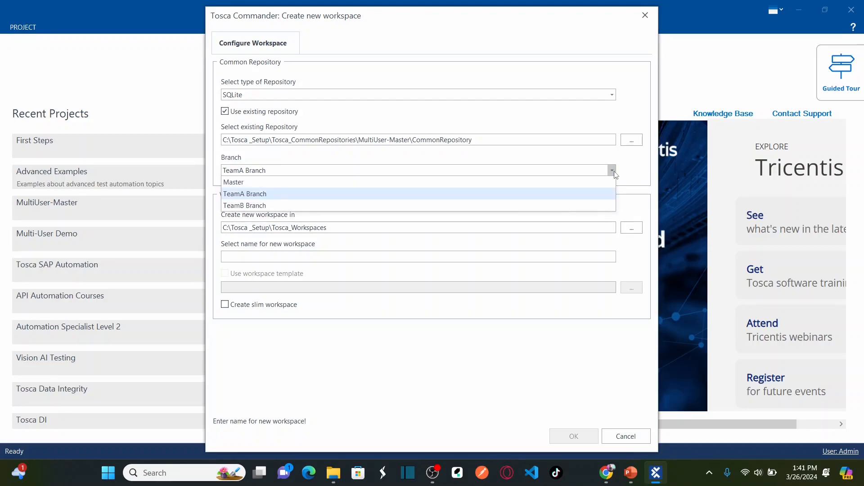
pyautogui.click(326, 181)
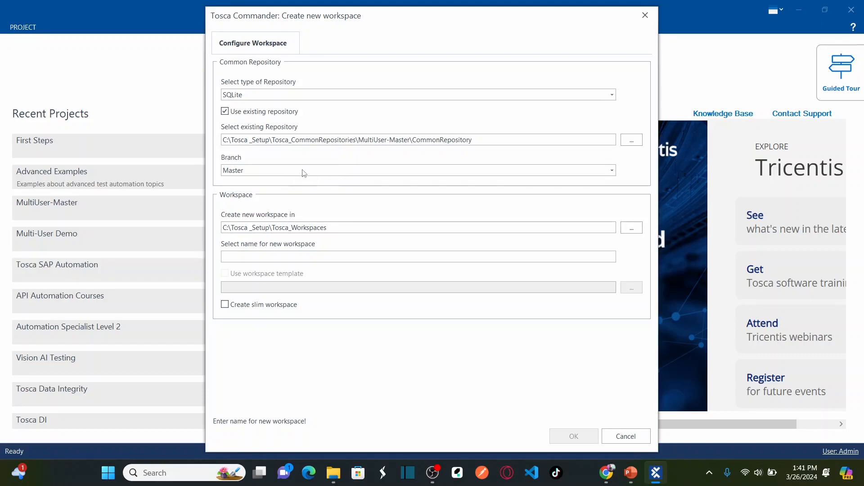
pyautogui.click(613, 171)
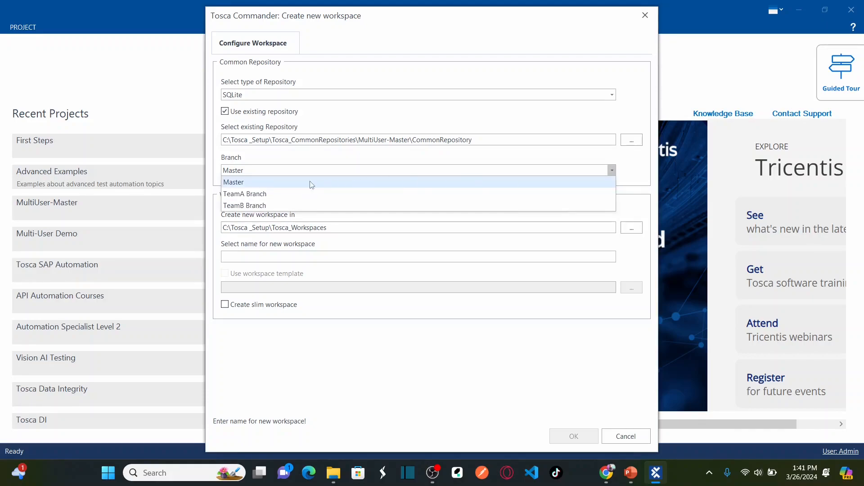
pyautogui.click(252, 194)
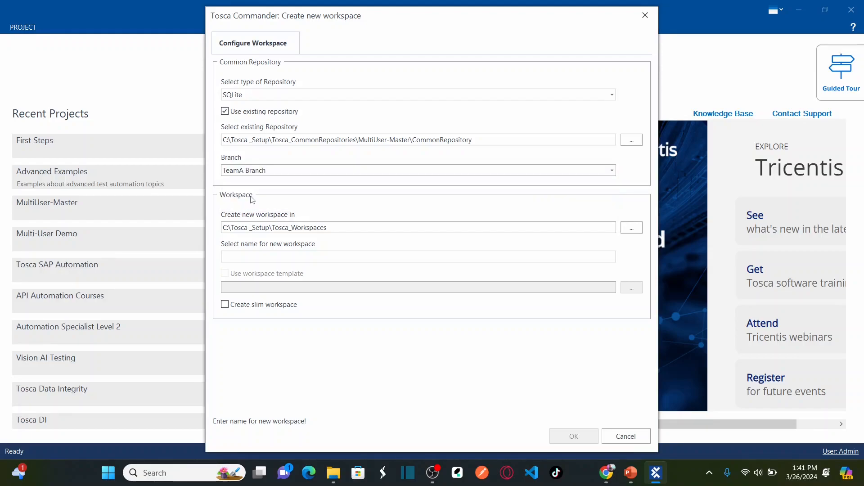
# Name the workspace 'Team A' and create it
pyautogui.click(344, 255)
pyautogui.write('TeamA')
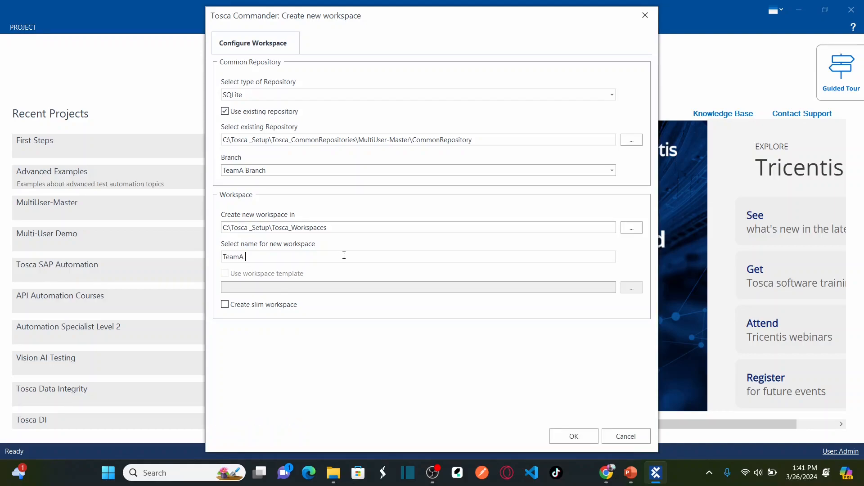
pyautogui.write(' Wo')
pyautogui.press('BackSpace')
pyautogui.press('BackSpace')
pyautogui.press('BackSpace')
pyautogui.click(563, 440)
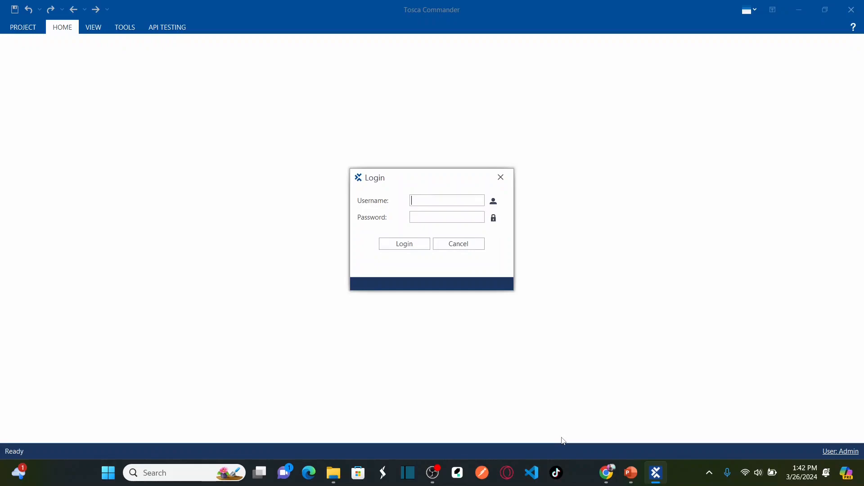
# Log in to the Team A workspace with the admin credentials and bring up the Project tree
pyautogui.write('Admin')
pyautogui.press('Tab')
pyautogui.write('Admin')
pyautogui.click(404, 246)
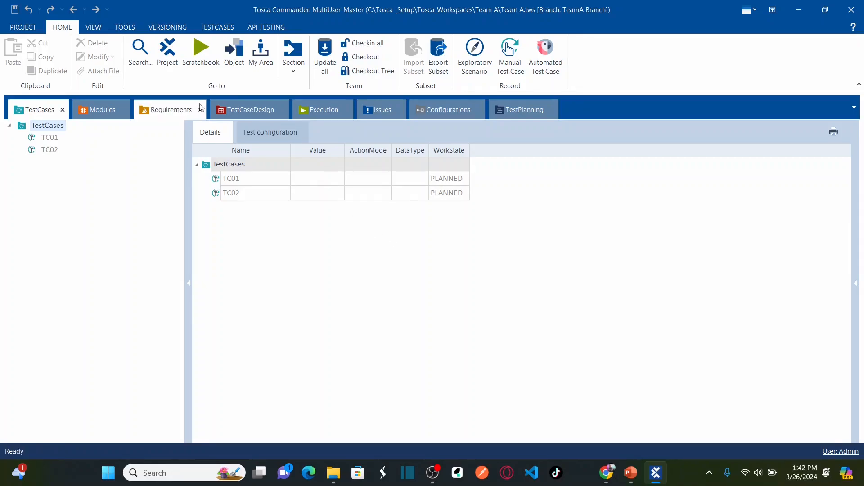
pyautogui.click(168, 54)
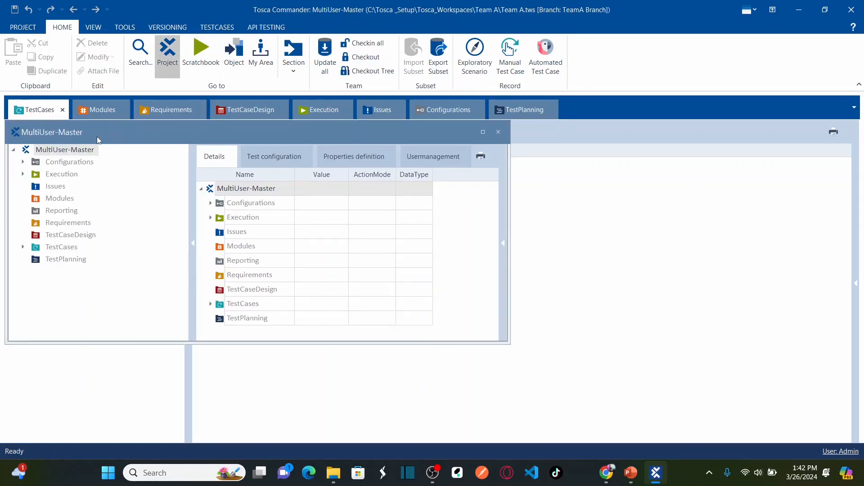
# Dock the MultiUser-Master project window as a main tab and show the TestCases folder
pyautogui.moveTo(80, 130); pyautogui.dragTo(43, 115)
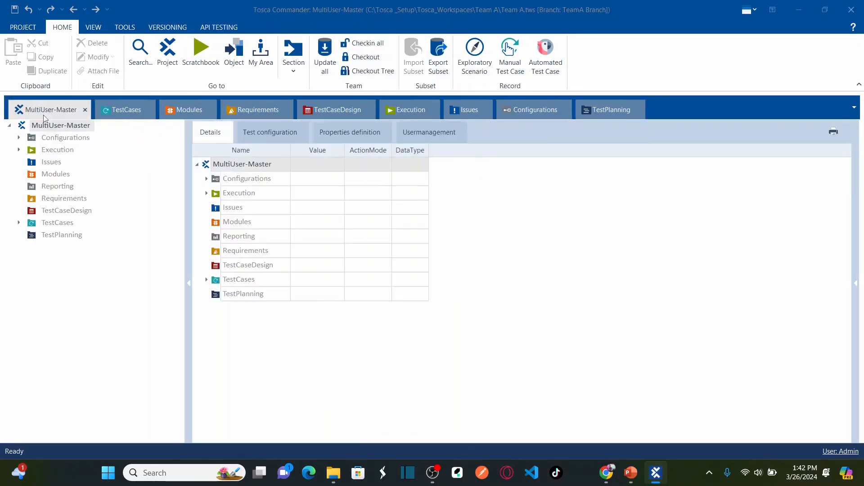
pyautogui.click(69, 129)
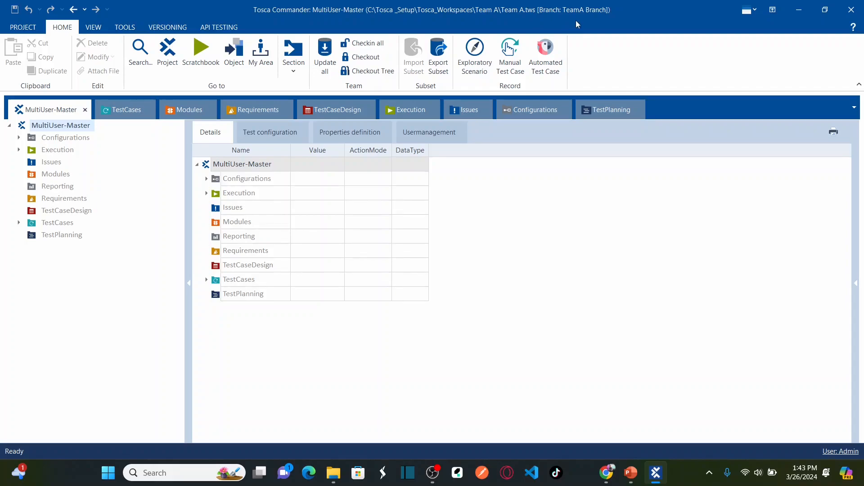
pyautogui.click(54, 224)
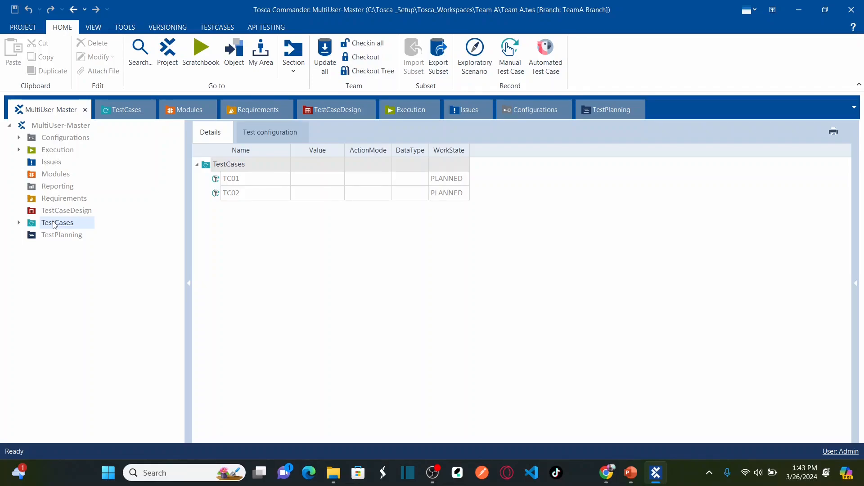
# Check out the whole TestCases folder tree with the Checkout Tree action
pyautogui.click(207, 167)
pyautogui.rightClick(207, 168)
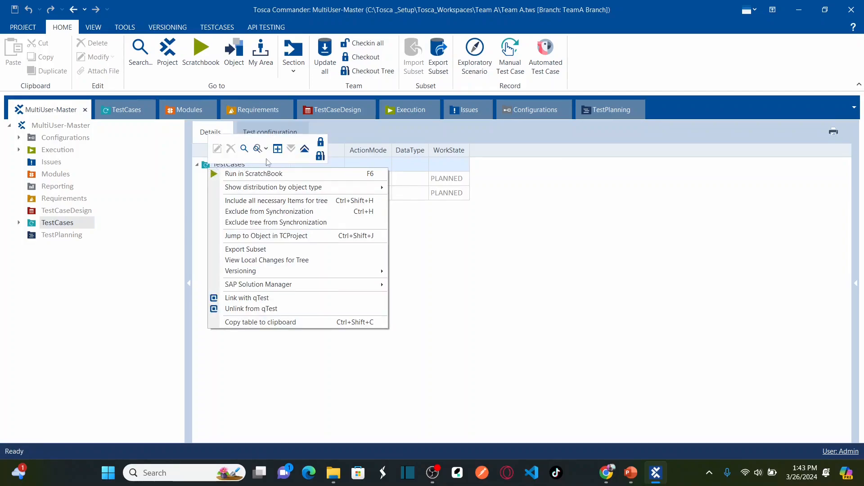
pyautogui.click(149, 224)
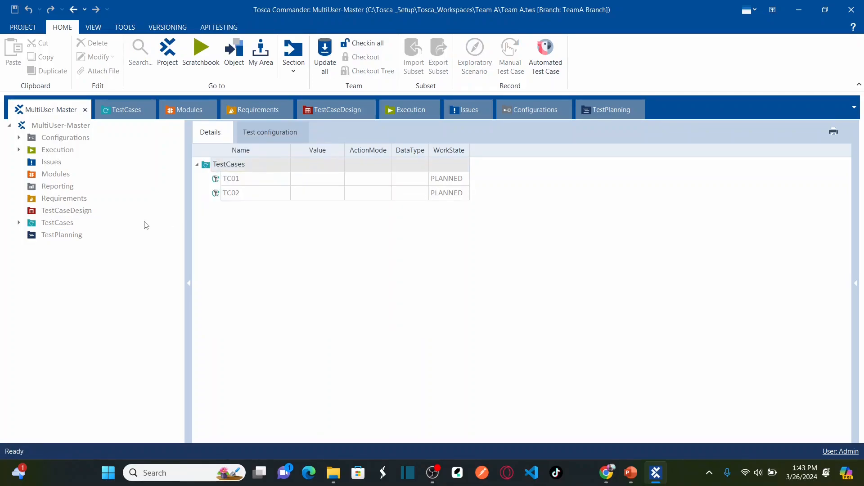
pyautogui.rightClick(209, 168)
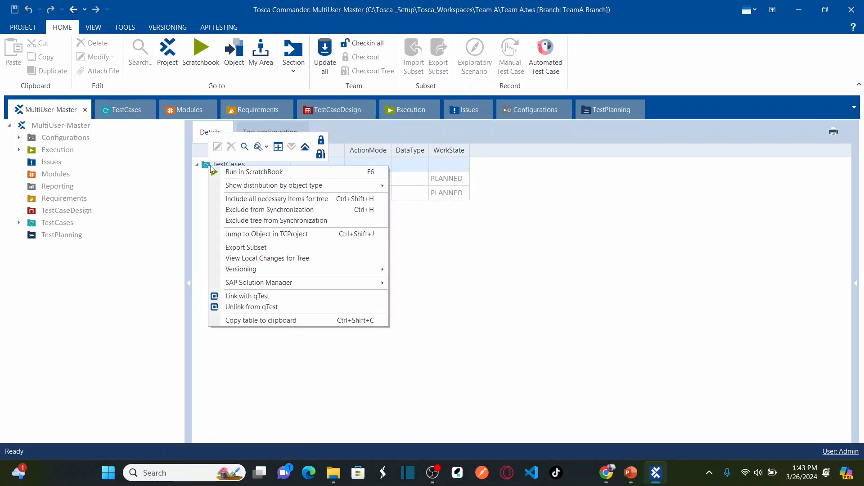
pyautogui.click(320, 147)
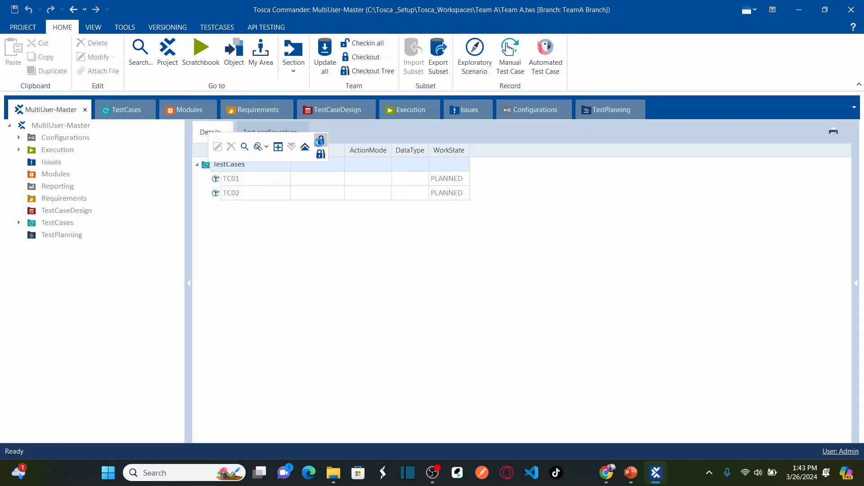
# Create test cases 'Module A' and 'Module B' under the TestCases folder
pyautogui.rightClick(208, 169)
pyautogui.click(271, 156)
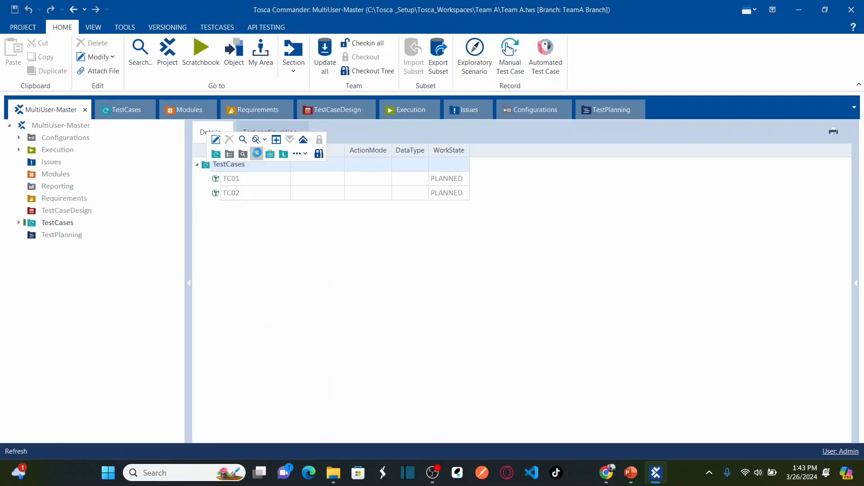
pyautogui.write('Module A')
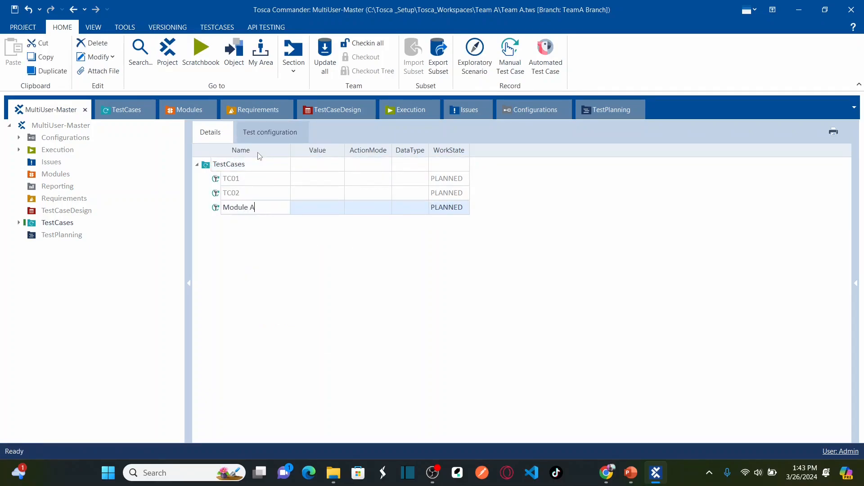
pyautogui.click(242, 265)
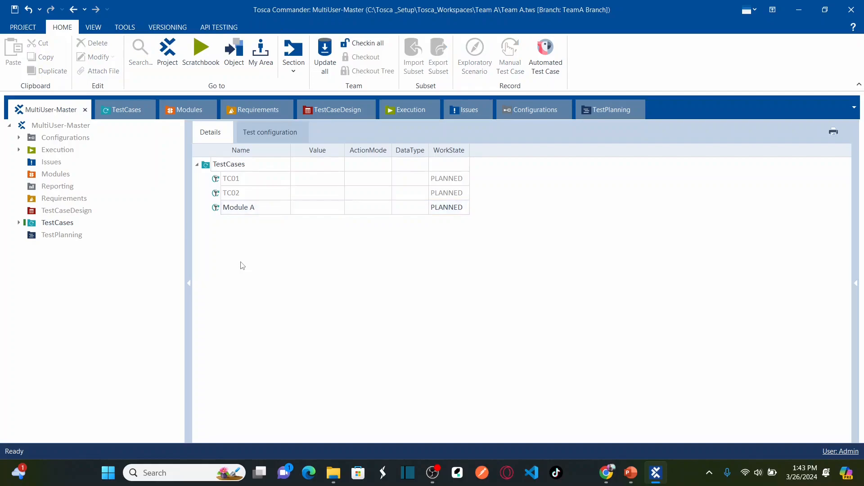
pyautogui.rightClick(208, 169)
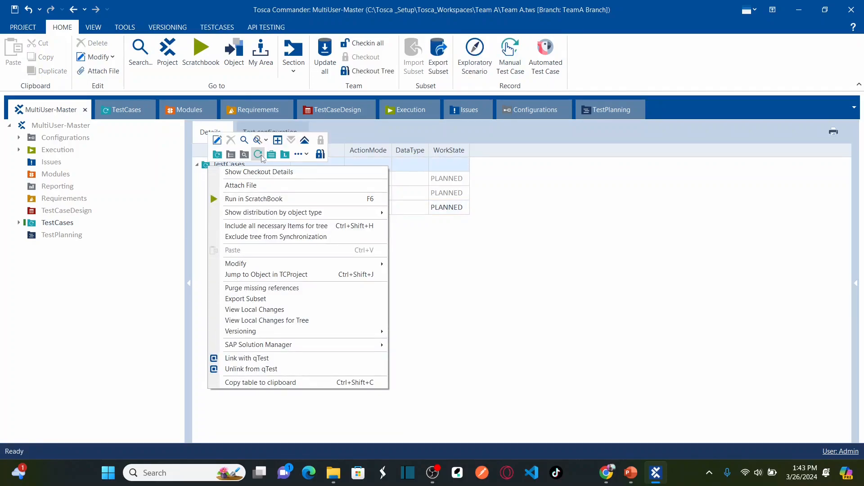
pyautogui.click(262, 155)
pyautogui.write('Modu')
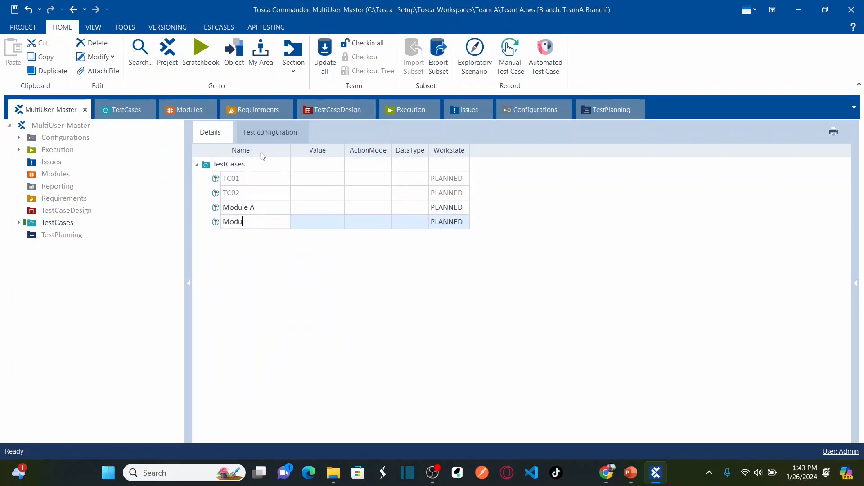
pyautogui.write('le B')
pyautogui.click(246, 302)
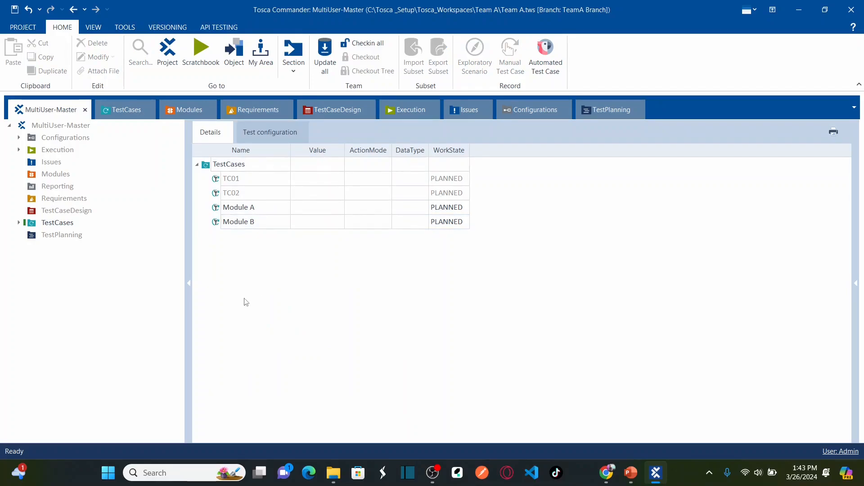
# Check Module A, Module B and all other changes into the common repository
pyautogui.click(219, 208)
pyautogui.click(216, 221)
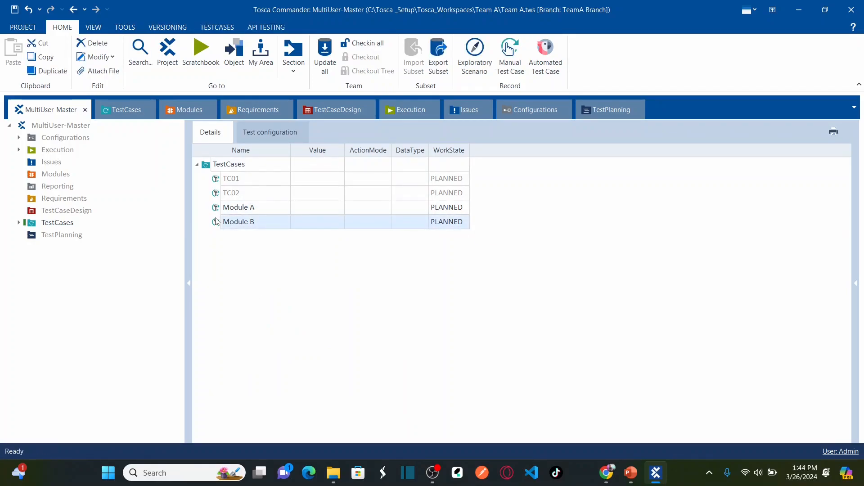
pyautogui.click(373, 44)
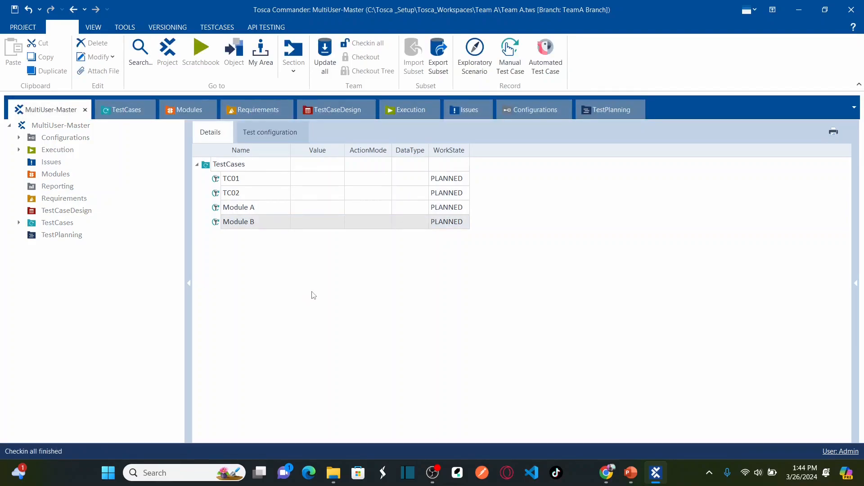
pyautogui.hotkey('alt', 'Tab')
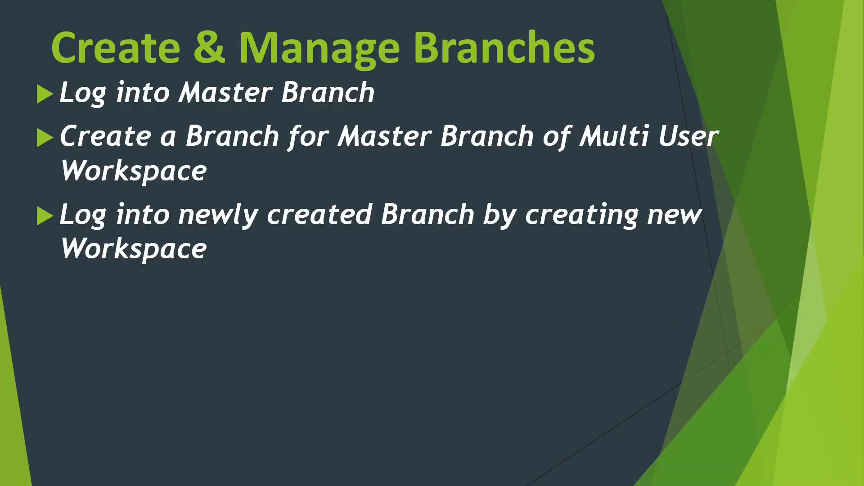
# Reveal the next slide bullet, then check all changes in again in Tosca Commander
pyautogui.press('Right')
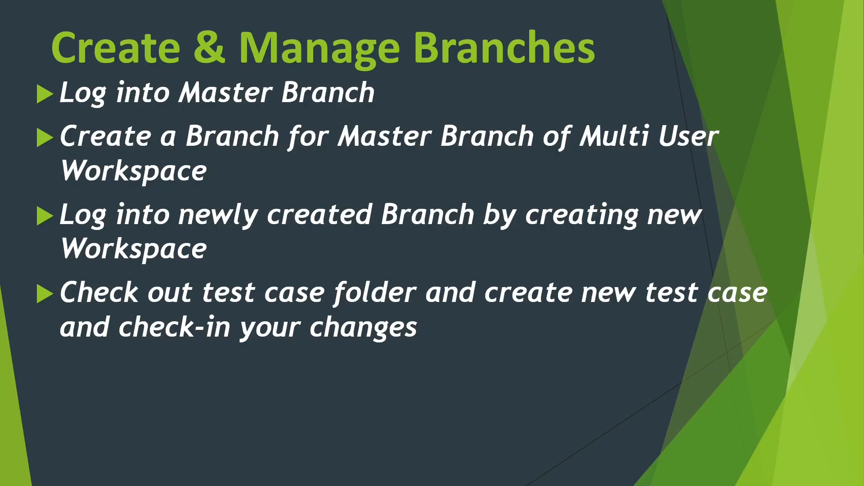
pyautogui.hotkey('alt', 'Tab')
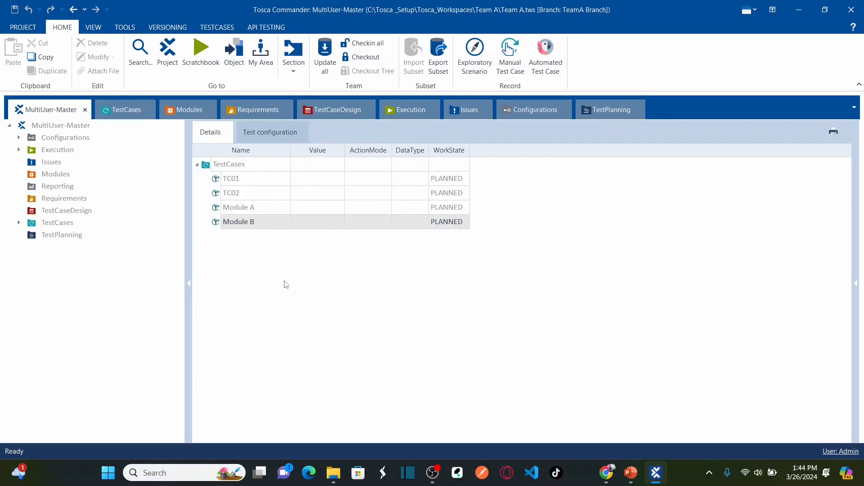
pyautogui.click(364, 43)
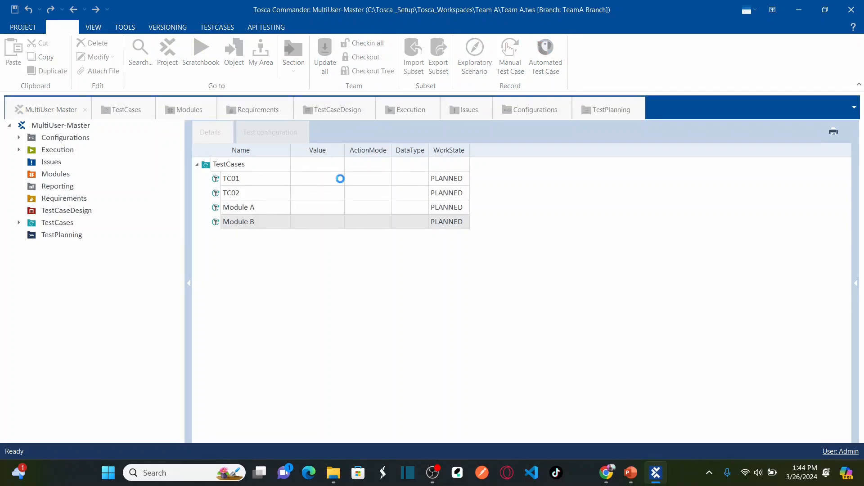
# Reveal the slide bullet about closing the branch and return to Tosca Commander
pyautogui.hotkey('alt', 'Tab')
pyautogui.press('Right')
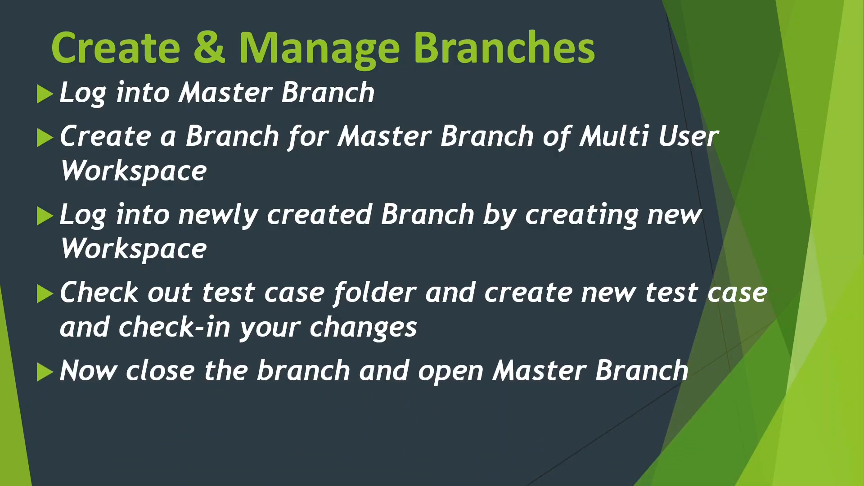
pyautogui.hotkey('alt', 'Tab')
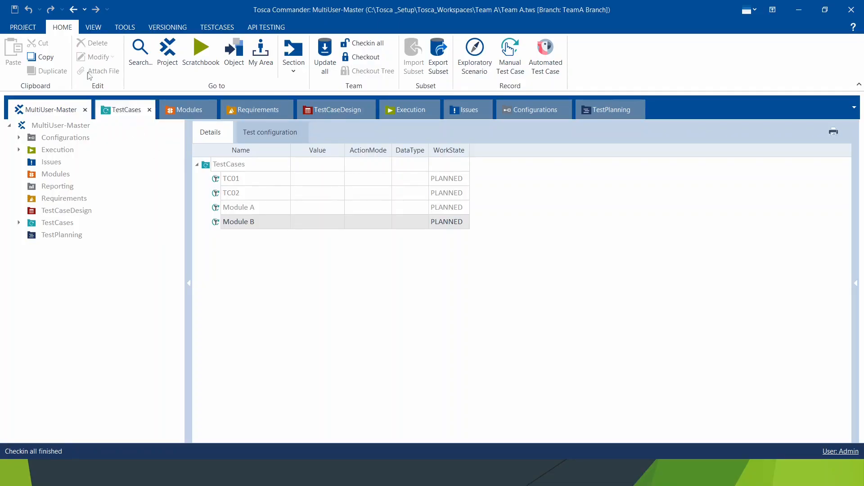
# Review the TeamA Branch workspace: project info, Module A, and the Execution, TestCases and project tree sections
pyautogui.click(26, 28)
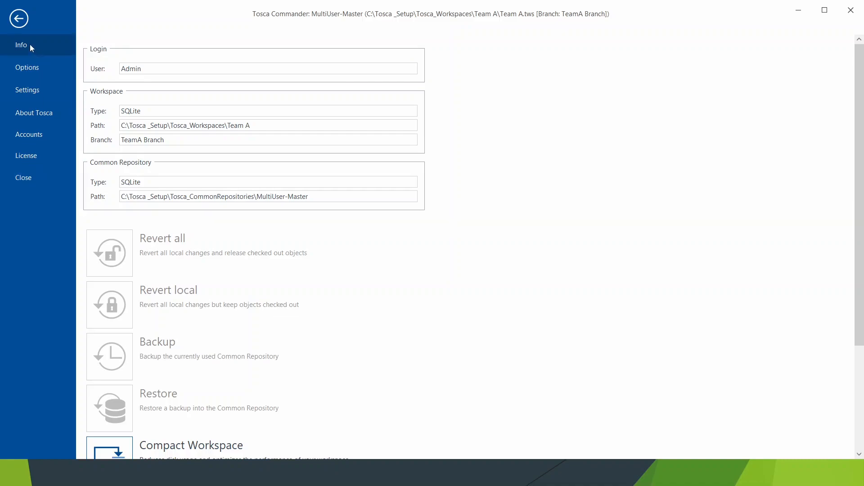
pyautogui.click(19, 21)
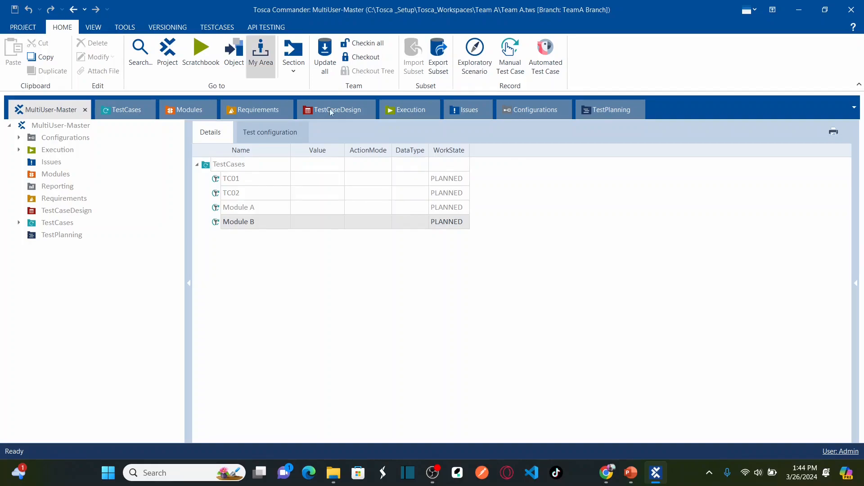
pyautogui.click(236, 209)
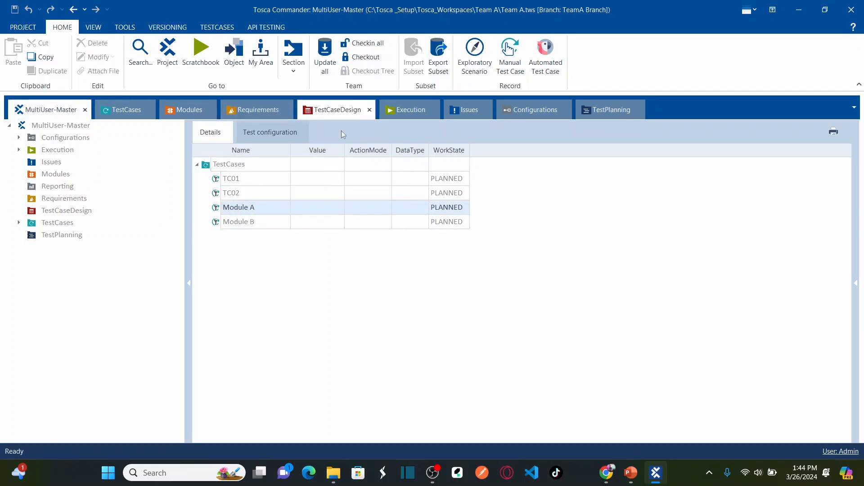
pyautogui.click(416, 115)
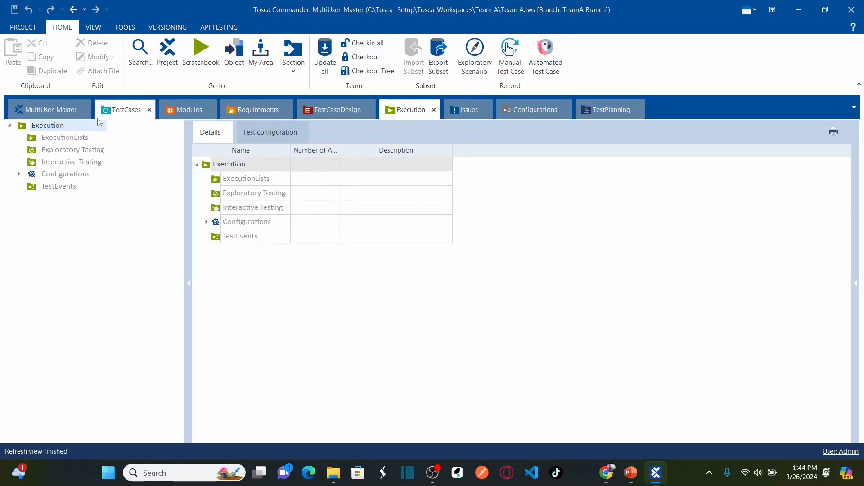
pyautogui.click(123, 117)
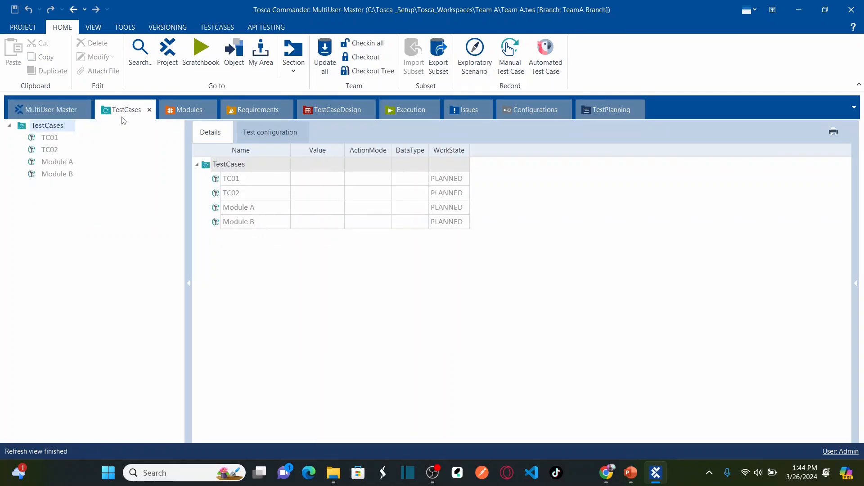
pyautogui.click(55, 116)
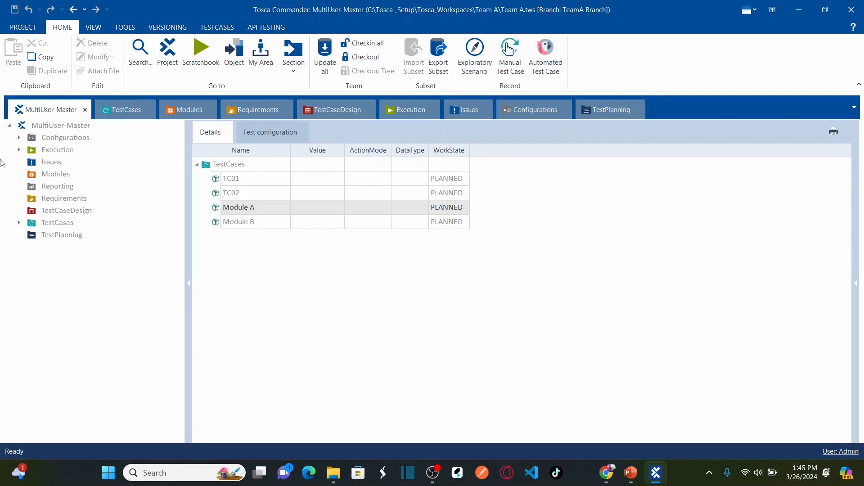
# Close the TeamA workspace from the PROJECT backstage and start a new workspace
pyautogui.click(19, 28)
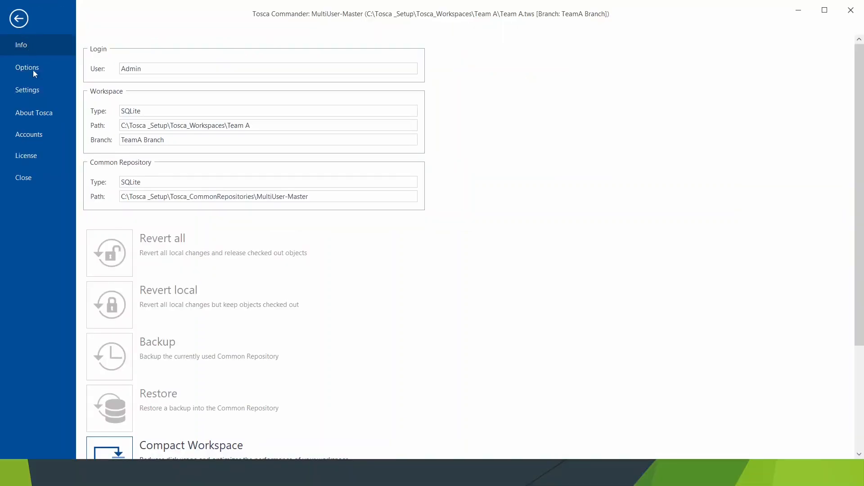
pyautogui.click(30, 180)
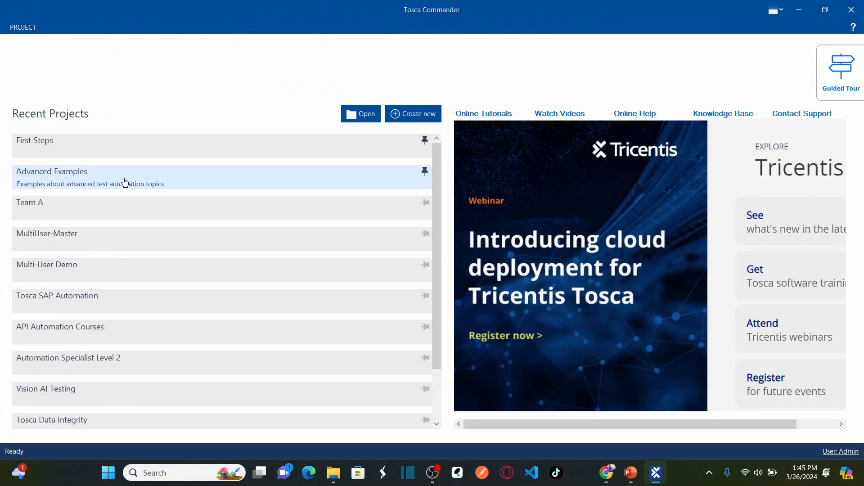
pyautogui.click(415, 118)
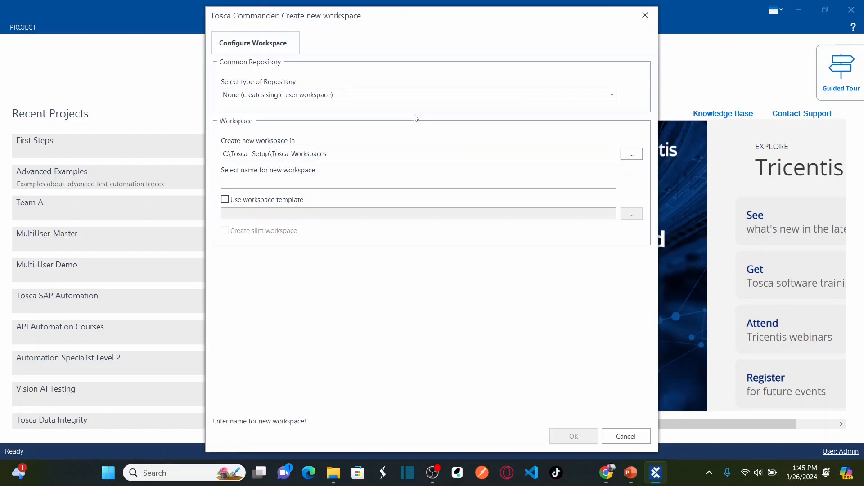
# Create workspace 'Team B' from the SQLite MultiUser-Master repository on TeamB Branch
pyautogui.click(375, 94)
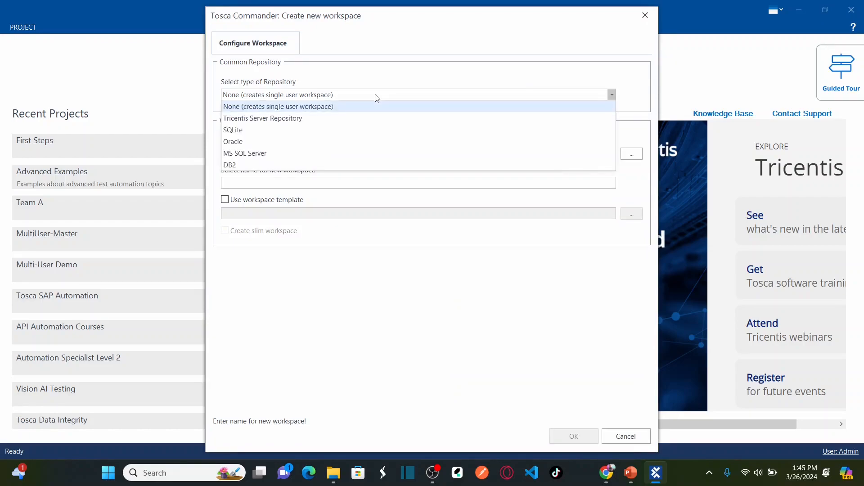
pyautogui.click(294, 131)
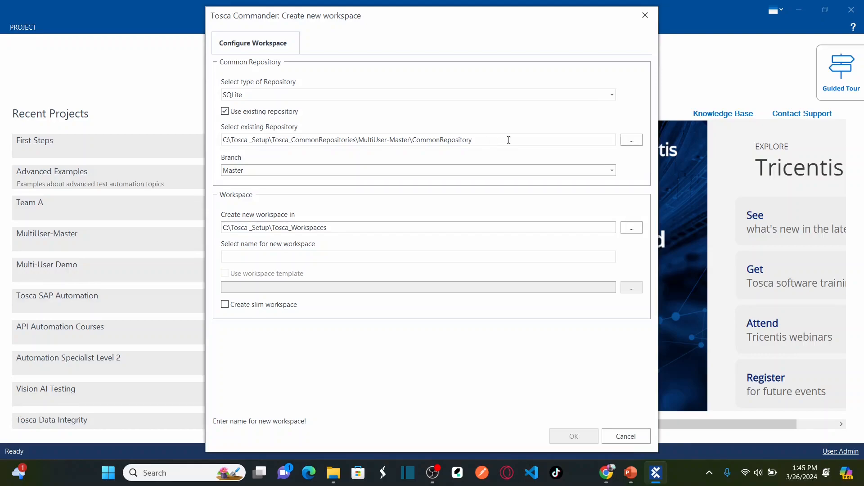
pyautogui.click(612, 171)
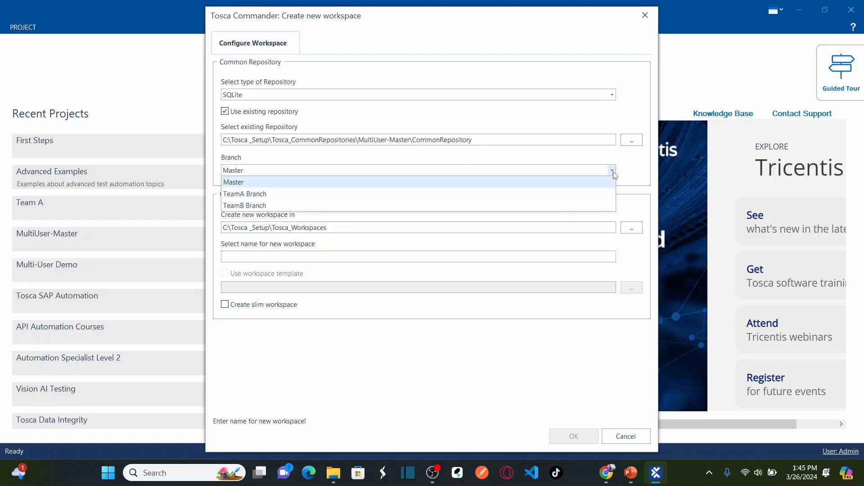
pyautogui.click(279, 205)
pyautogui.click(289, 255)
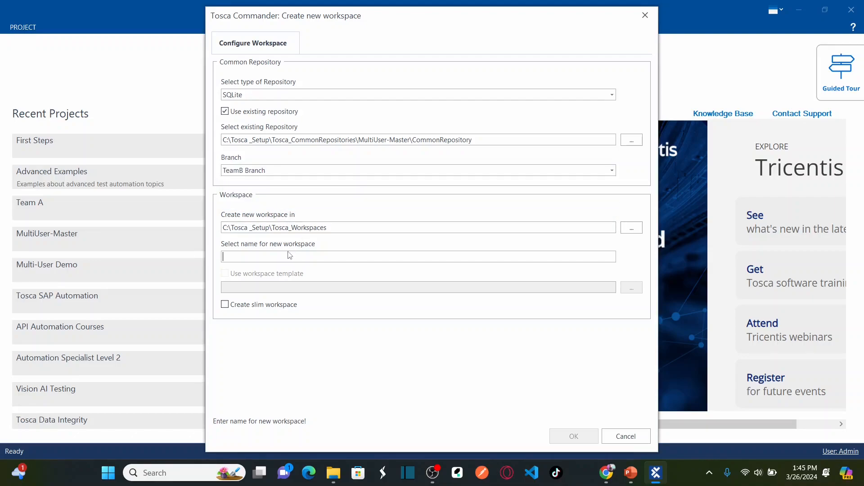
pyautogui.write('Team B')
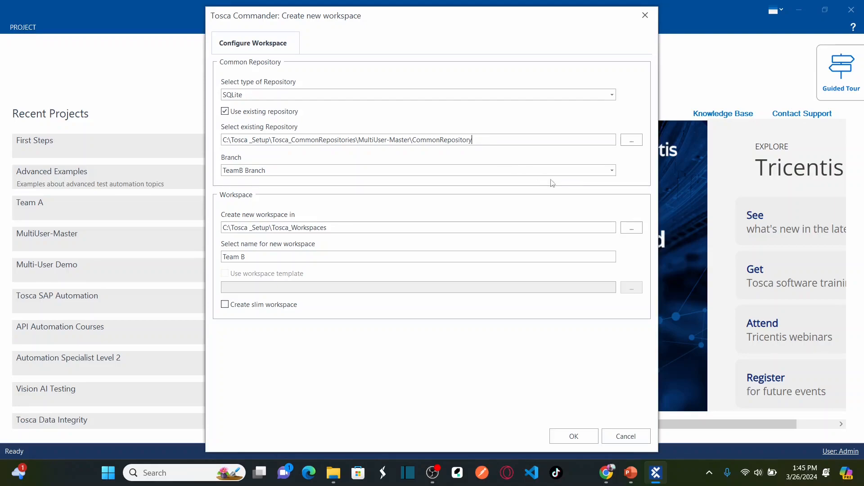
pyautogui.click(597, 173)
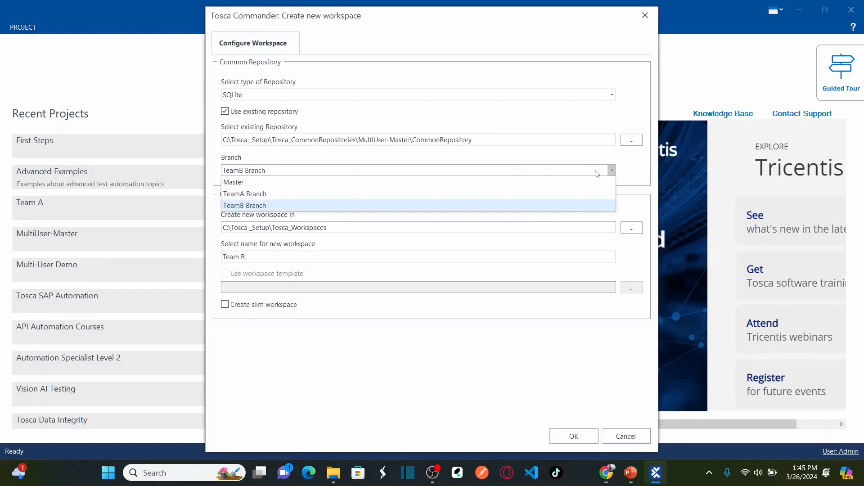
pyautogui.click(302, 205)
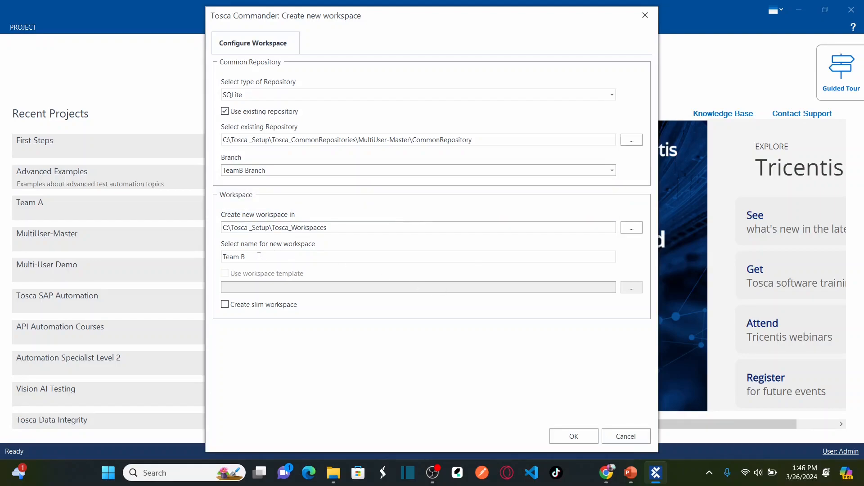
pyautogui.click(577, 434)
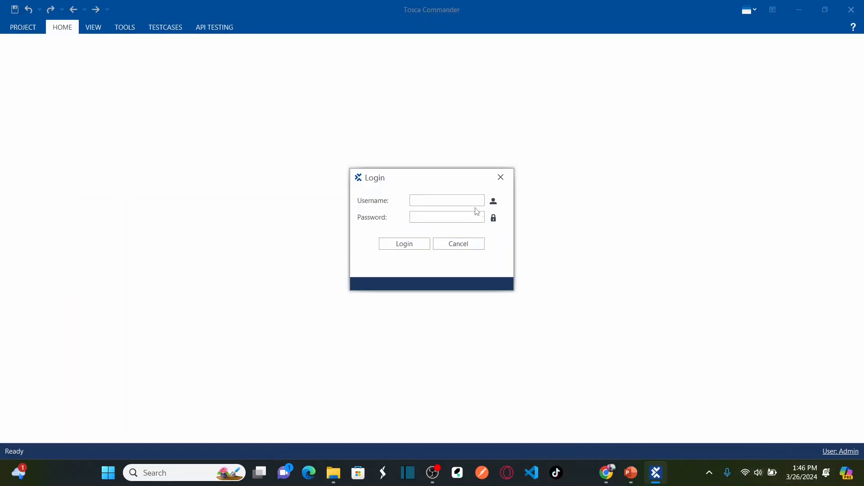
# Log in to the Team B workspace with the admin username and password
pyautogui.click(464, 200)
pyautogui.write('Admin')
pyautogui.press('Tab')
pyautogui.write('admin')
pyautogui.click(411, 247)
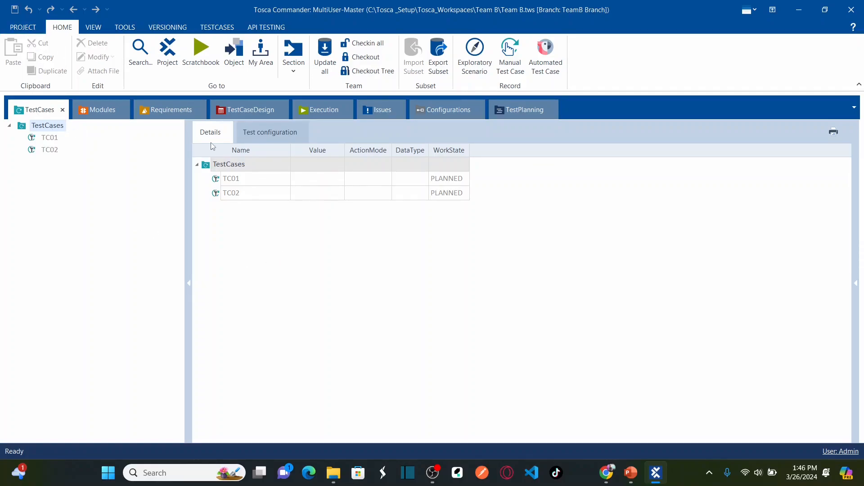
# Dock the MultiUser-Master project tree as a tab and list TestCases' TC01 and TC02
pyautogui.click(163, 61)
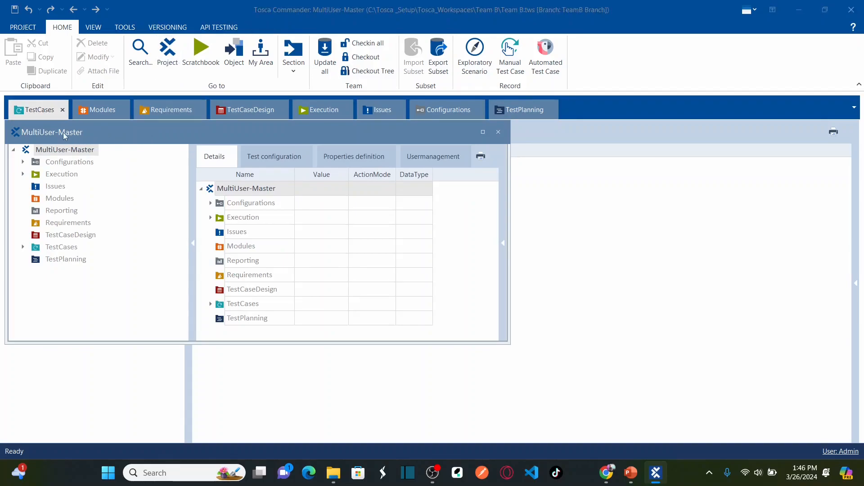
pyautogui.moveTo(63, 132); pyautogui.dragTo(28, 110)
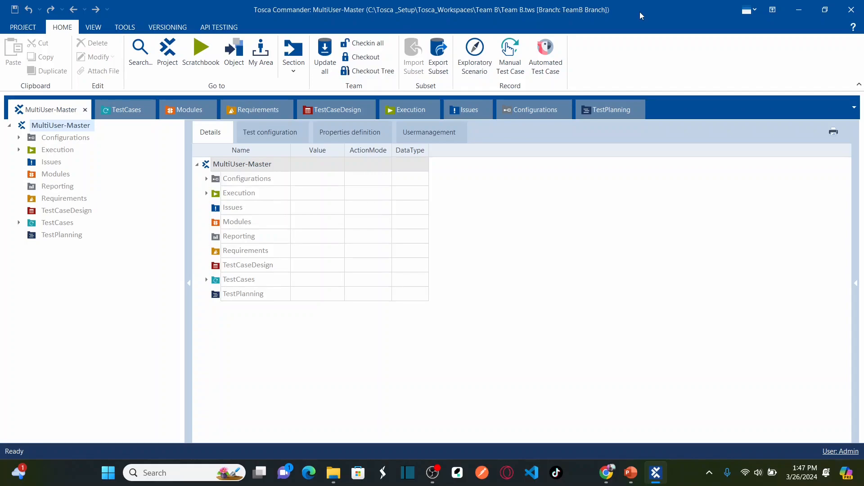
pyautogui.click(32, 222)
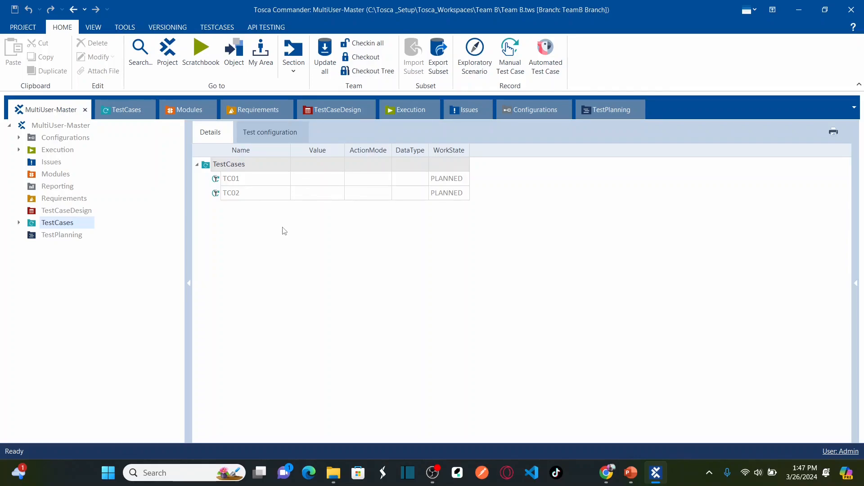
# Check out the TestCases folder and add a new test case named Module C
pyautogui.rightClick(208, 166)
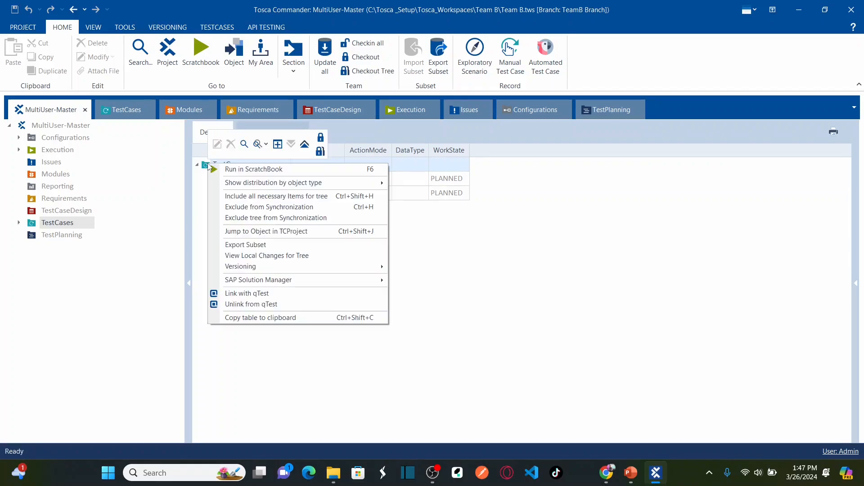
pyautogui.click(318, 137)
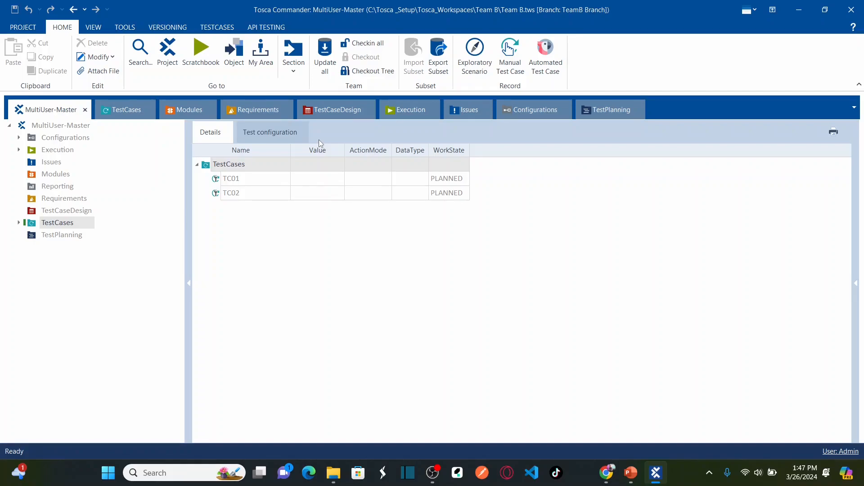
pyautogui.rightClick(210, 166)
pyautogui.click(262, 152)
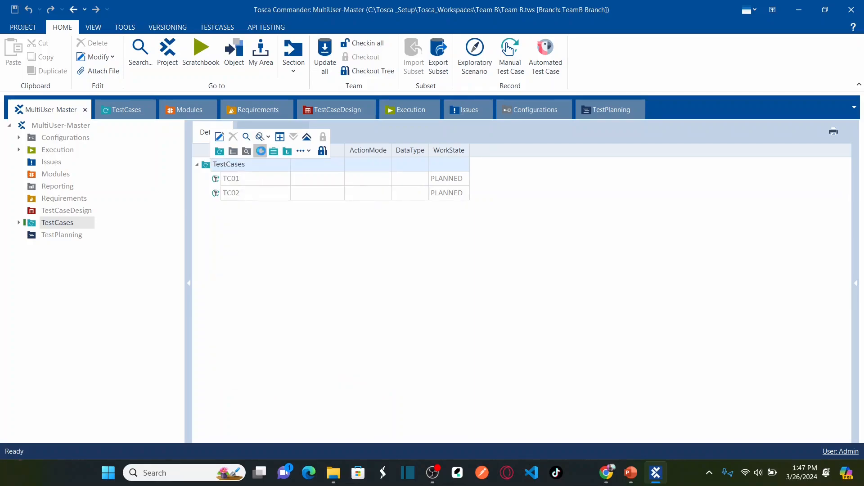
pyautogui.write('Modu')
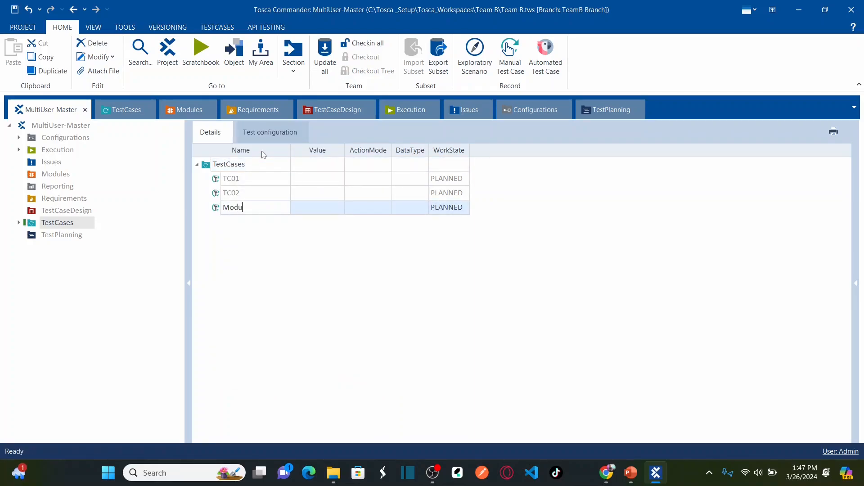
pyautogui.write('le C')
pyautogui.press('Return')
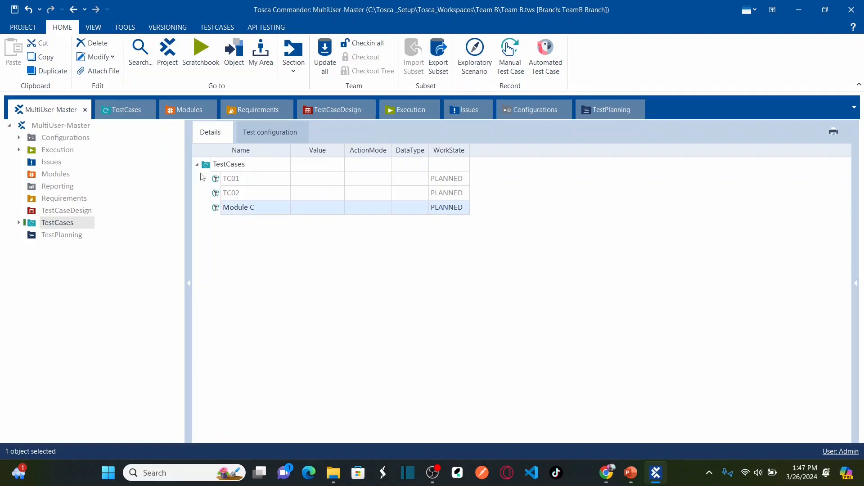
# Add a second test case named Module D to the TestCases folder
pyautogui.rightClick(209, 166)
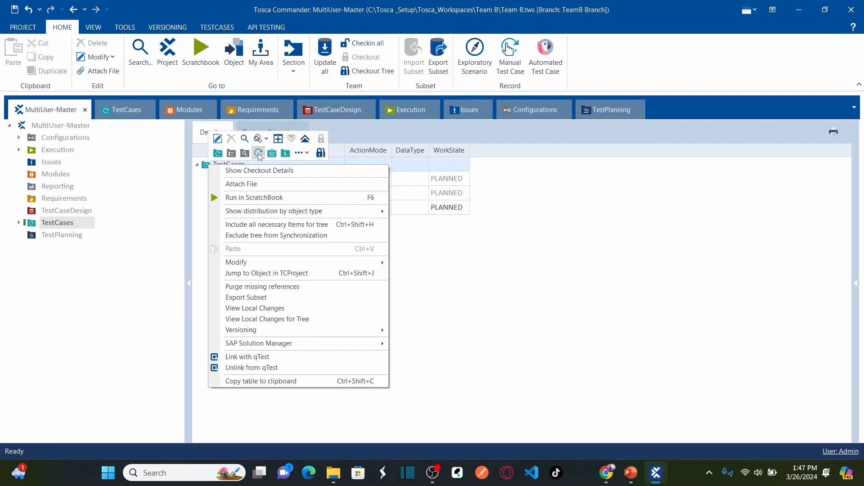
pyautogui.click(258, 153)
pyautogui.click(258, 153)
pyautogui.write('Mo')
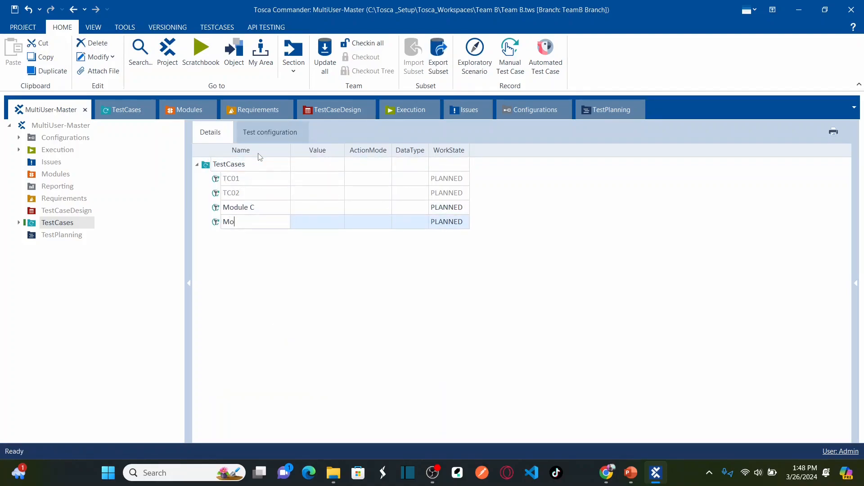
pyautogui.write('dule D')
pyautogui.click(270, 286)
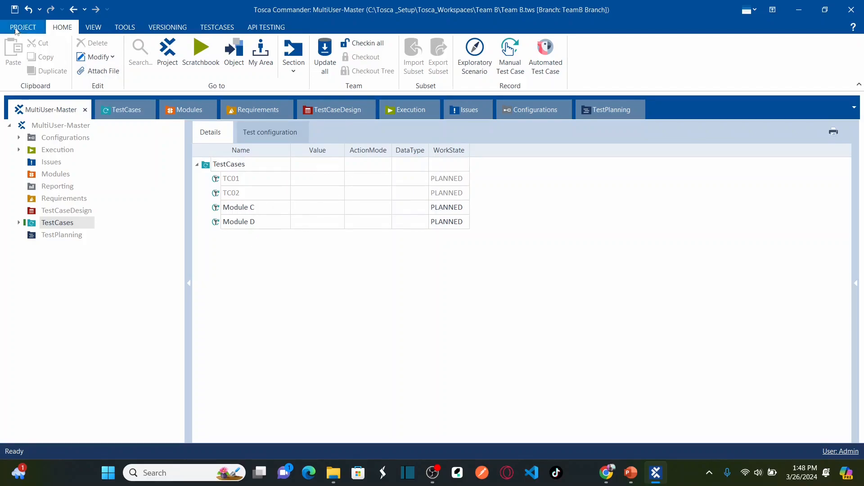
# Save the workspace and check in all changes, including Module C and Module D
pyautogui.click(14, 10)
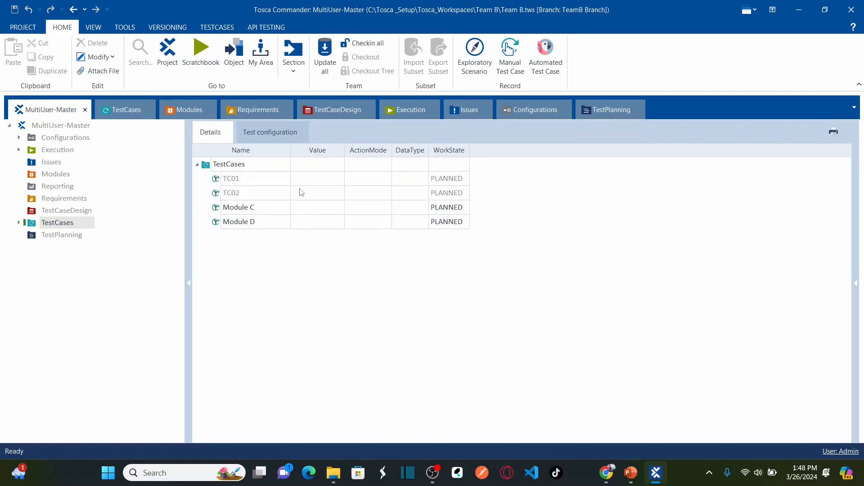
pyautogui.click(368, 43)
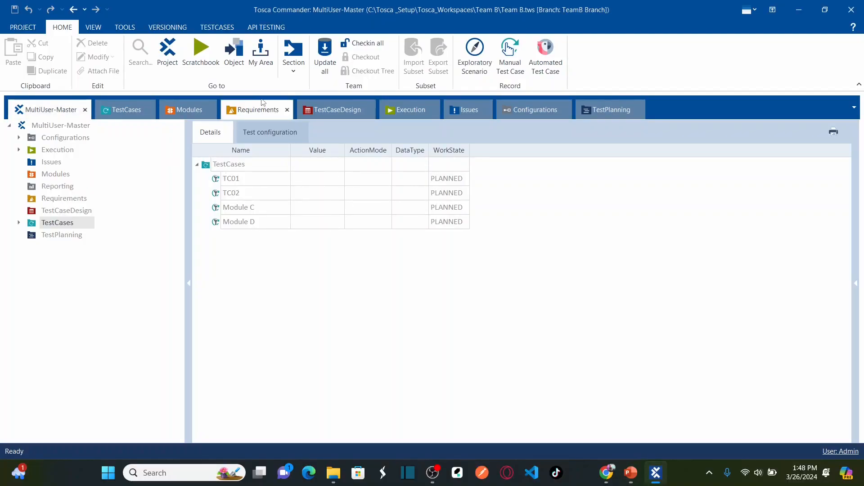
# Close the Team B workspace from the PROJECT information page
pyautogui.click(22, 28)
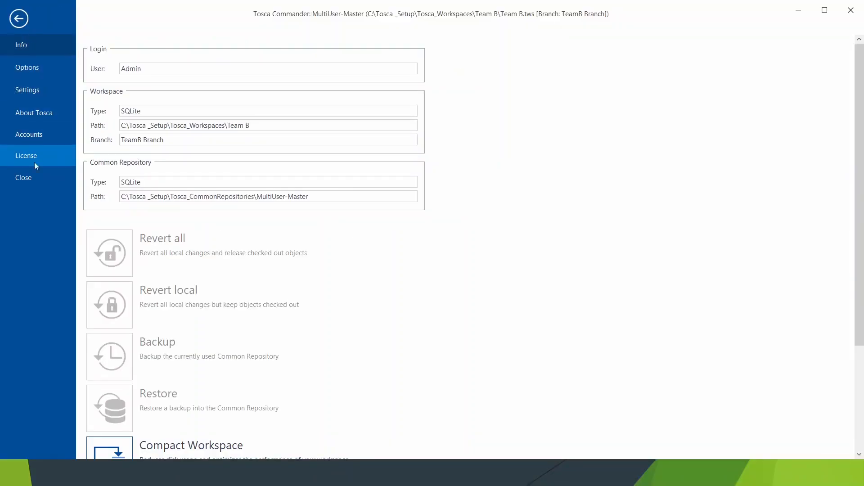
pyautogui.click(19, 27)
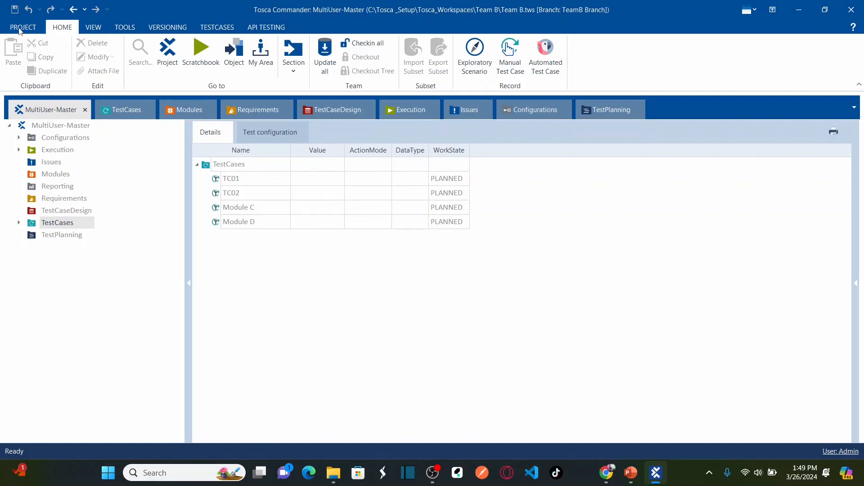
pyautogui.click(21, 27)
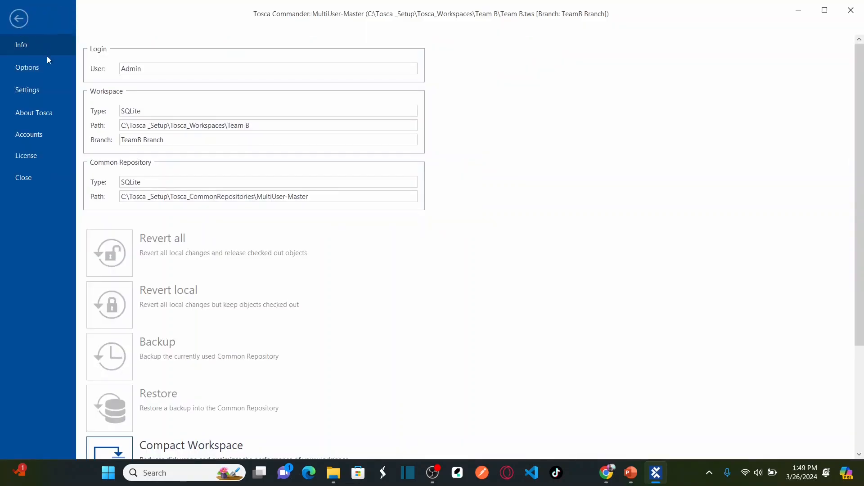
pyautogui.click(34, 181)
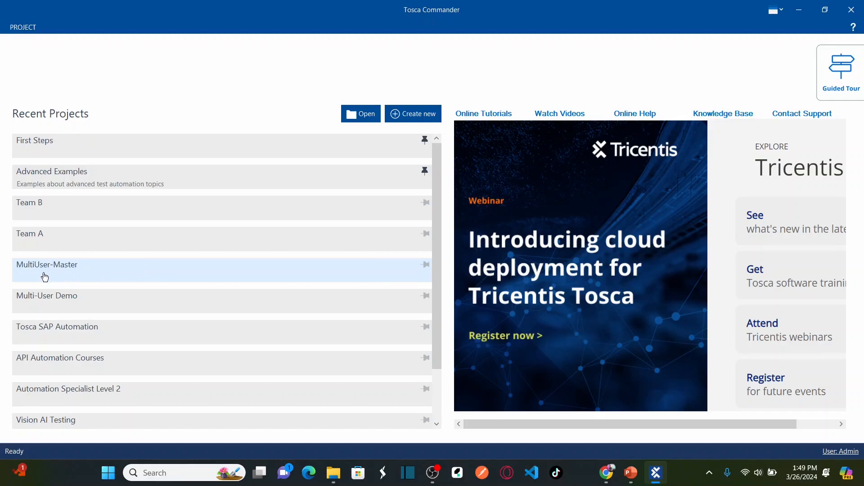
# Open MultiUser-Master from Recent Projects and log in with the account password
pyautogui.click(66, 273)
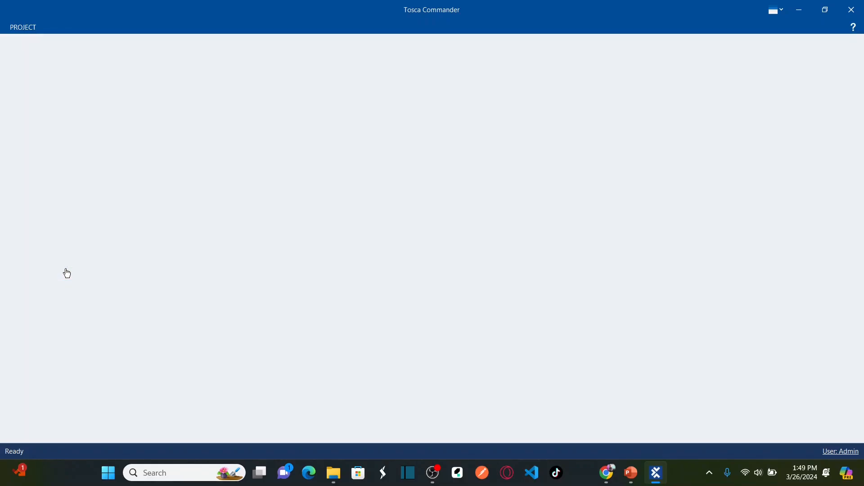
pyautogui.press('Tab')
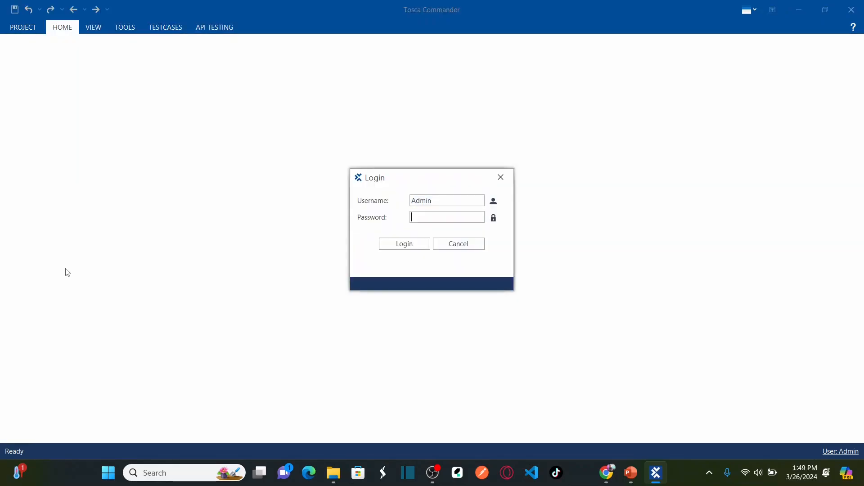
pyautogui.write('•••••')
pyautogui.click(404, 244)
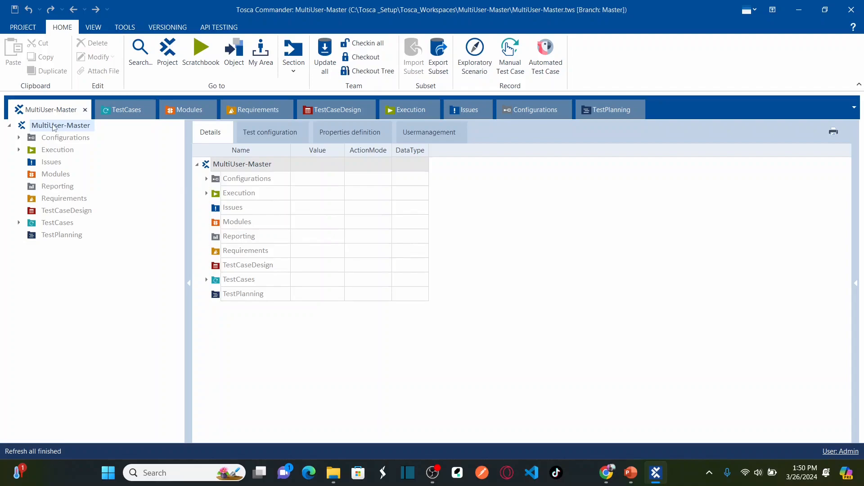
# Expand TestCases to show TC01 and TC02, and check out the MultiUser-Master root
pyautogui.click(19, 222)
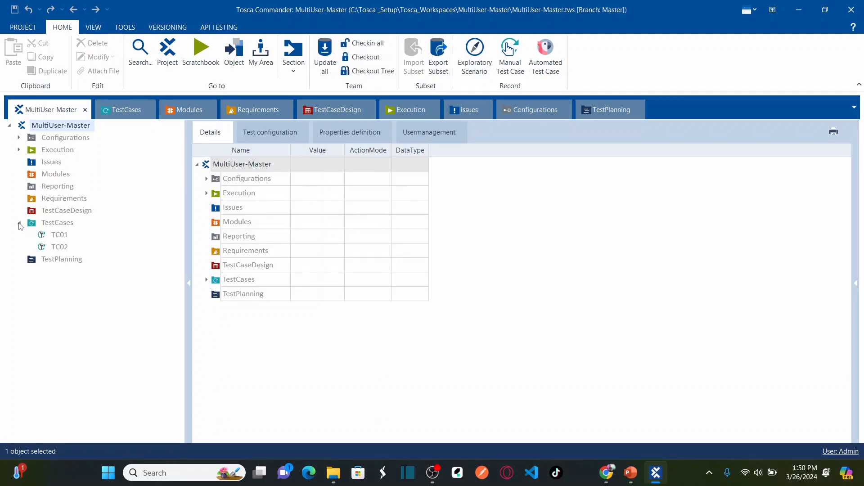
pyautogui.click(206, 279)
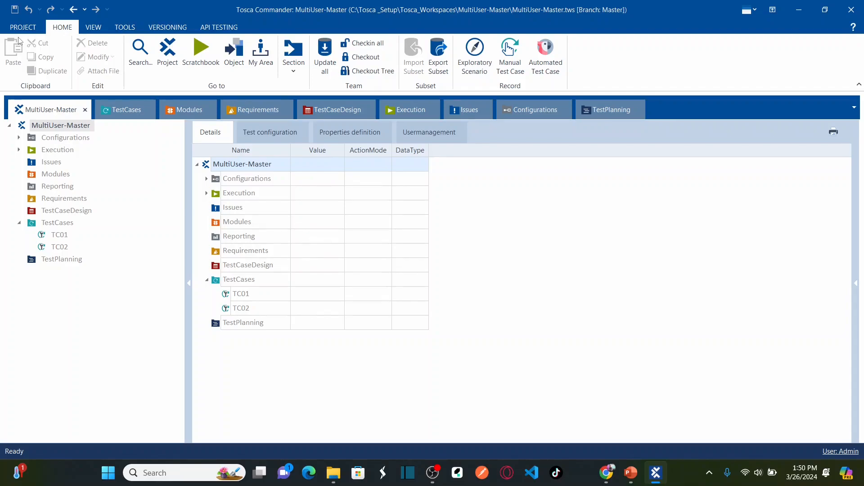
pyautogui.rightClick(70, 129)
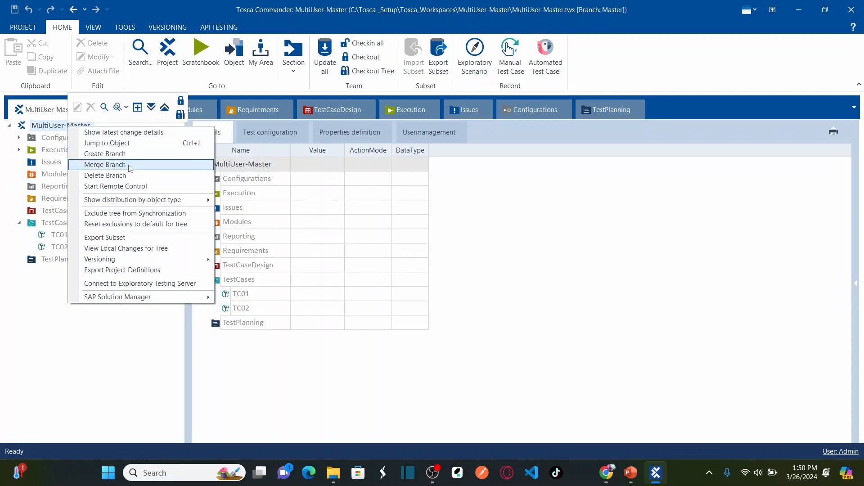
pyautogui.click(180, 100)
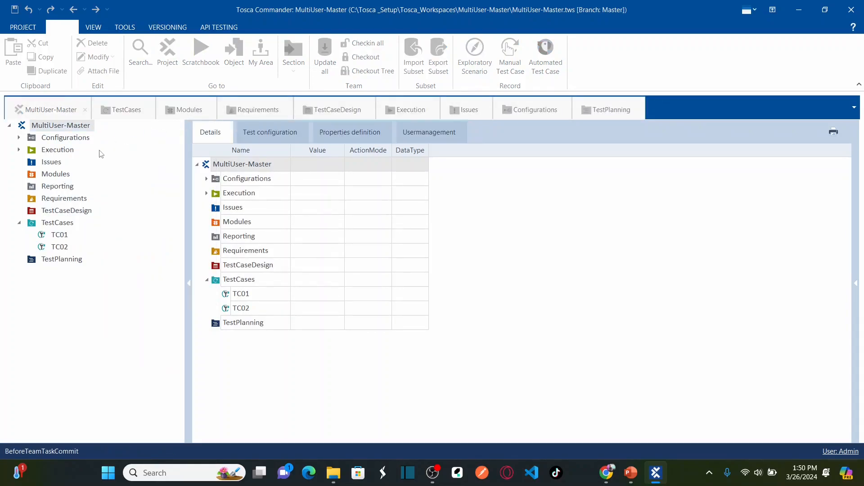
pyautogui.rightClick(60, 126)
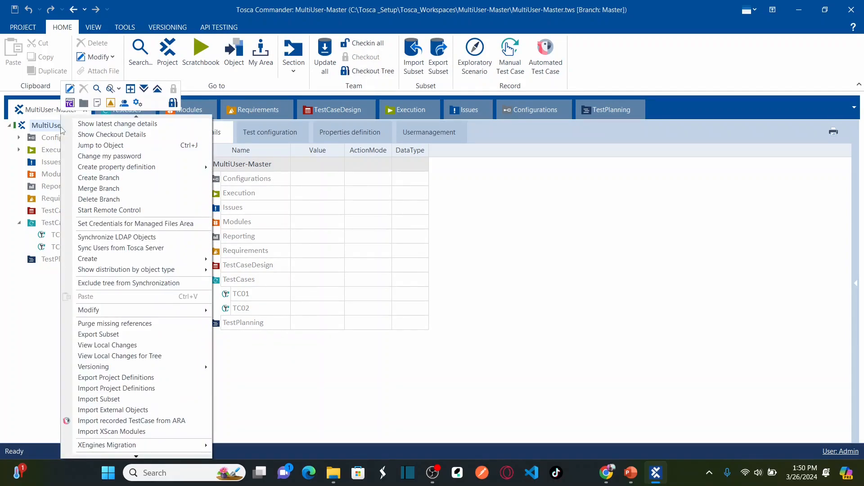
# Merge TeamA Branch into Master and accept the branch-deletion warning
pyautogui.click(110, 189)
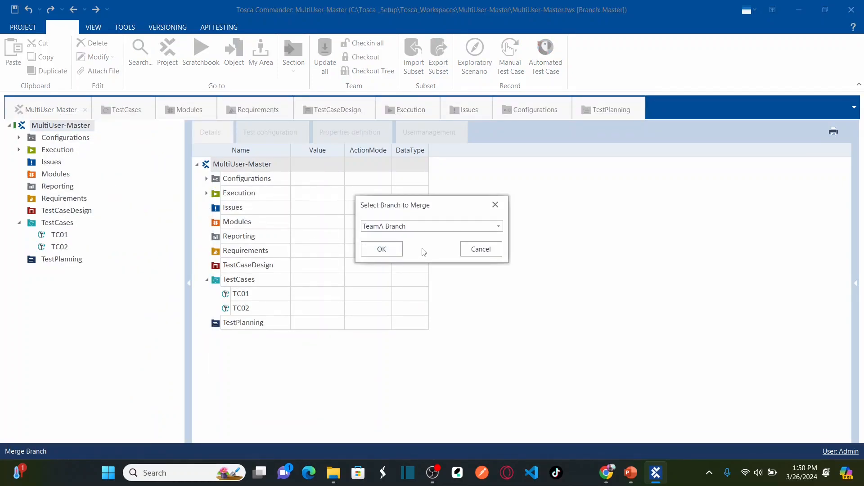
pyautogui.click(499, 228)
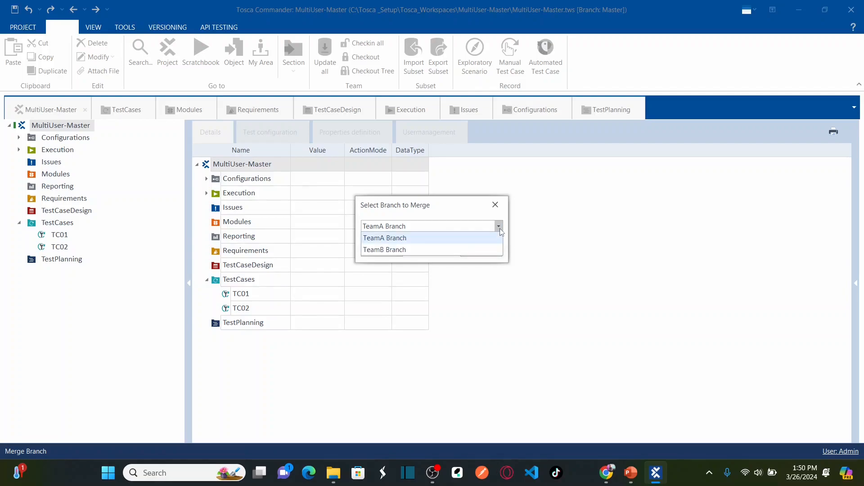
pyautogui.click(414, 240)
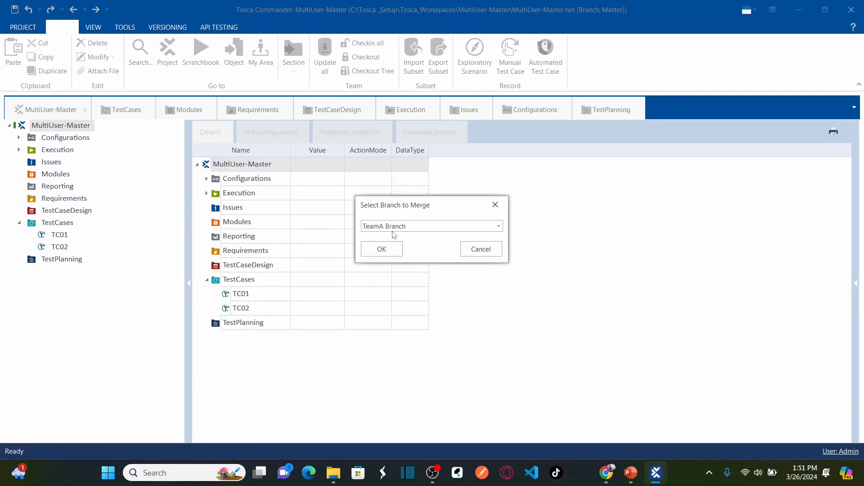
pyautogui.click(382, 248)
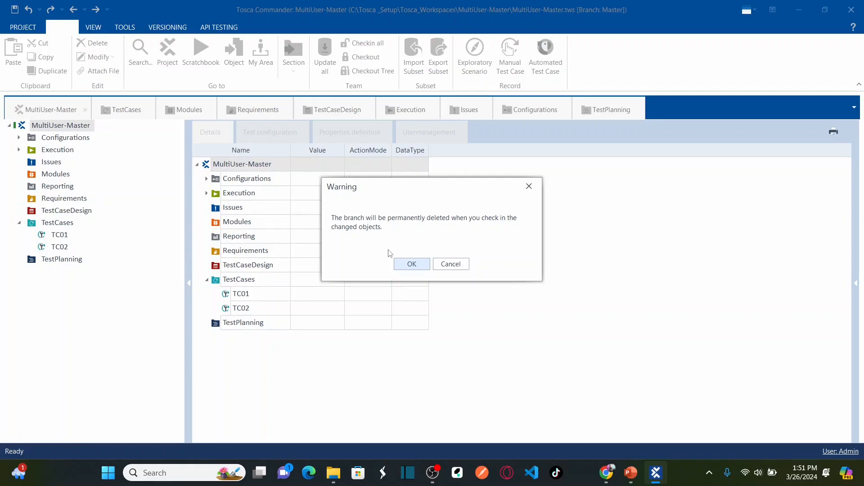
pyautogui.click(412, 265)
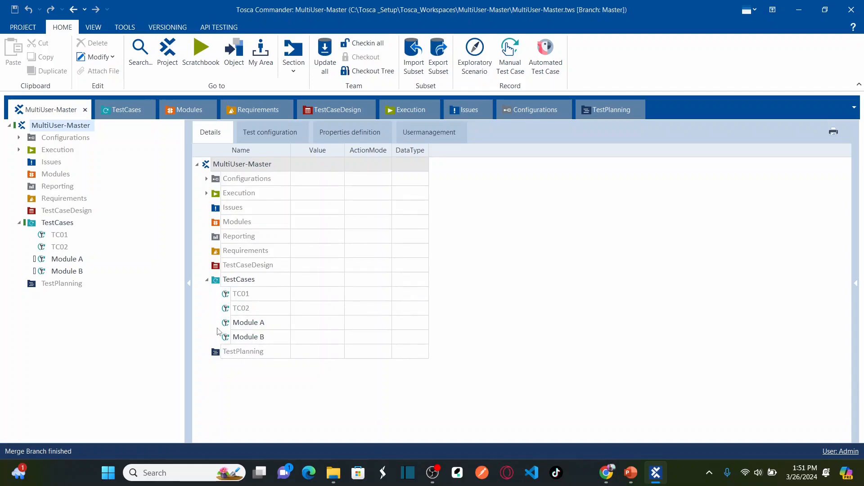
# Check in the merged Module A and Module B, then check out MultiUser-Master again
pyautogui.click(226, 327)
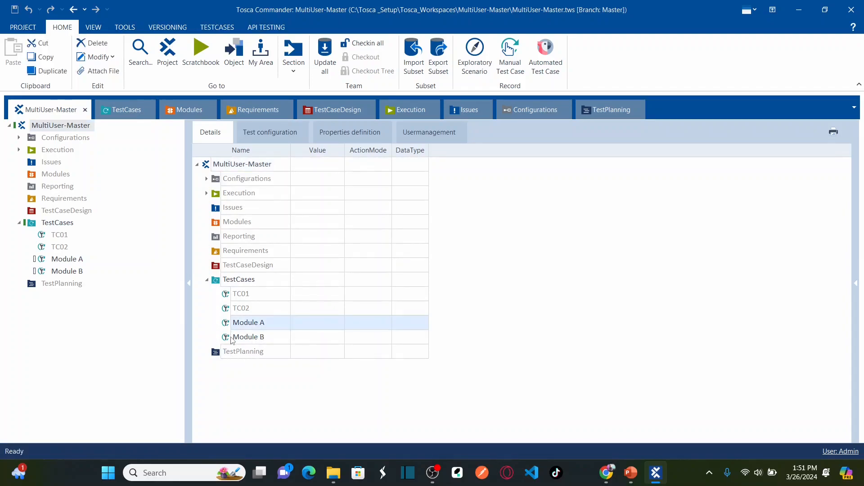
pyautogui.click(232, 340)
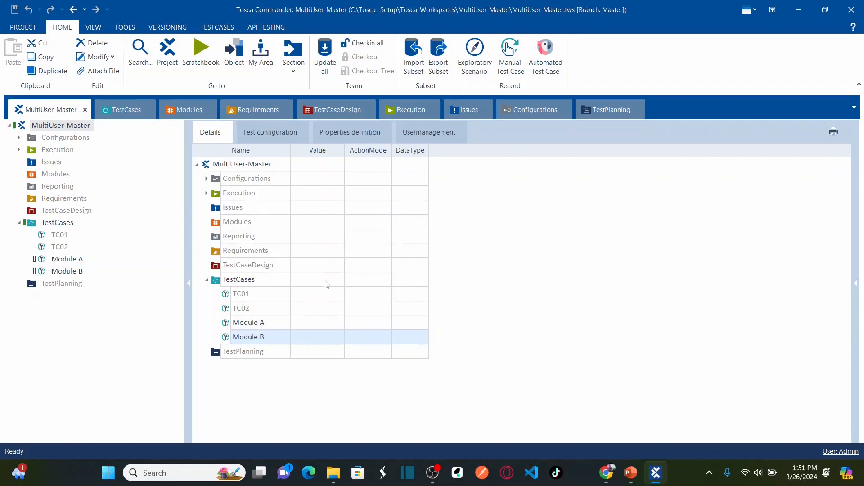
pyautogui.click(361, 42)
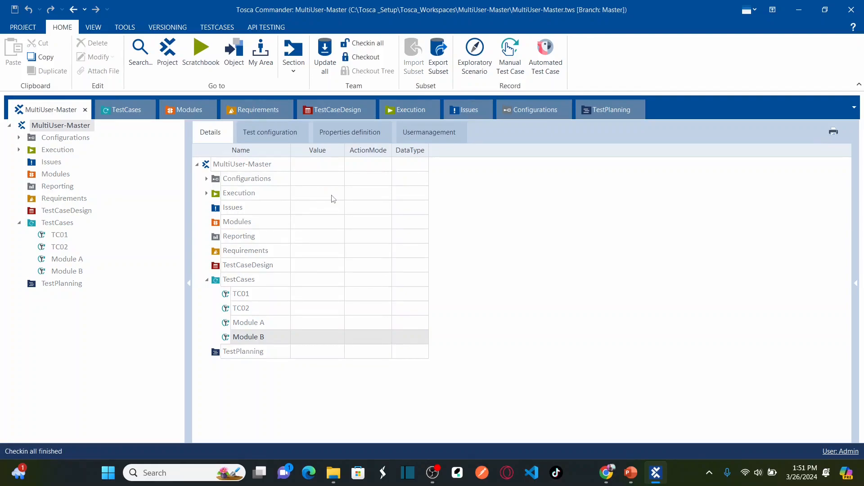
pyautogui.rightClick(64, 130)
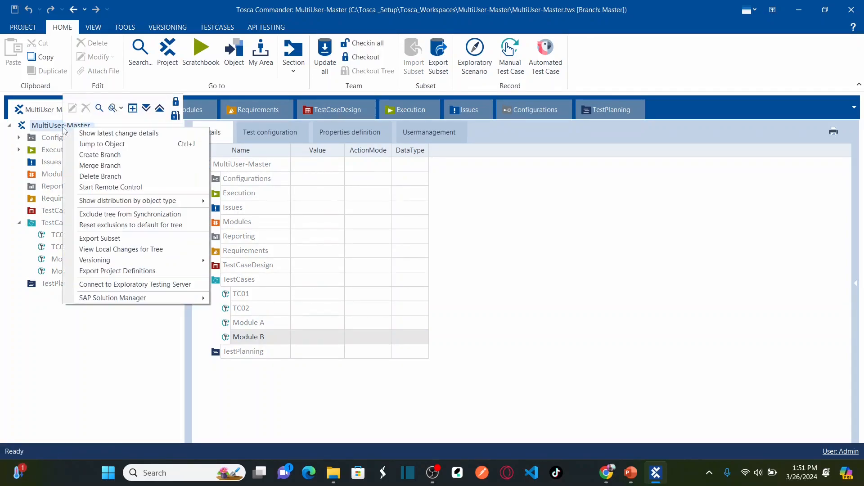
pyautogui.click(175, 103)
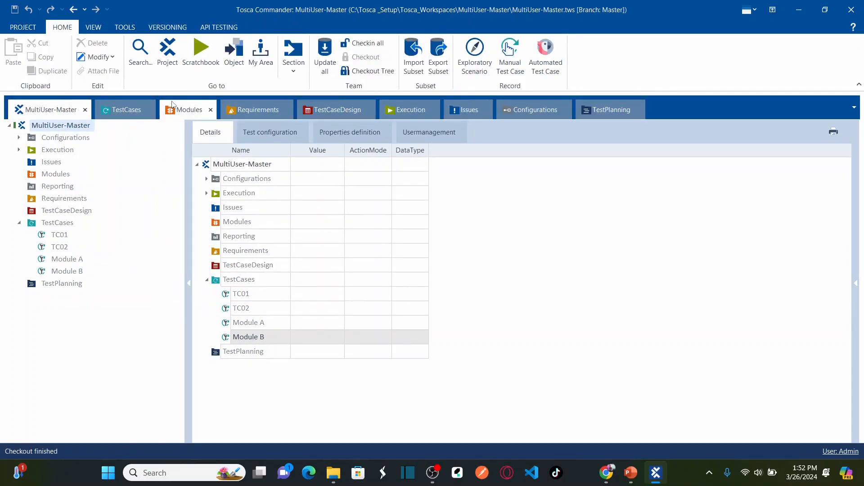
# Merge TeamB Branch into Master and accept the branch-deletion warning
pyautogui.rightClick(64, 129)
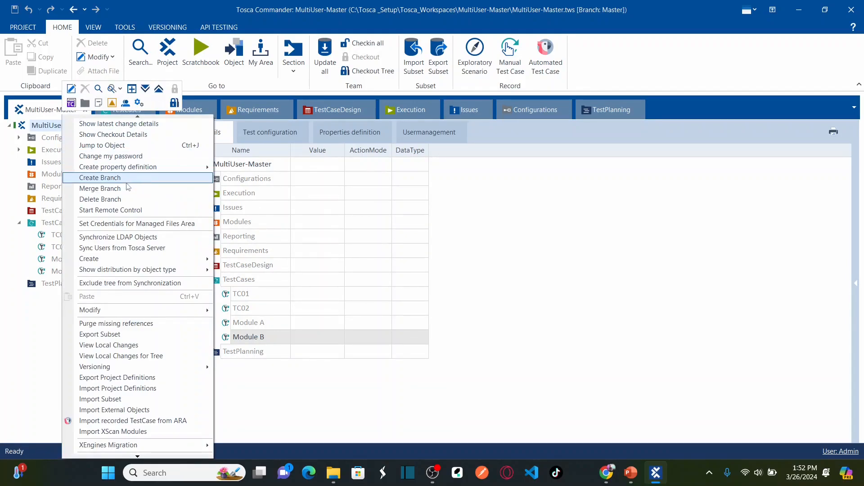
pyautogui.click(124, 188)
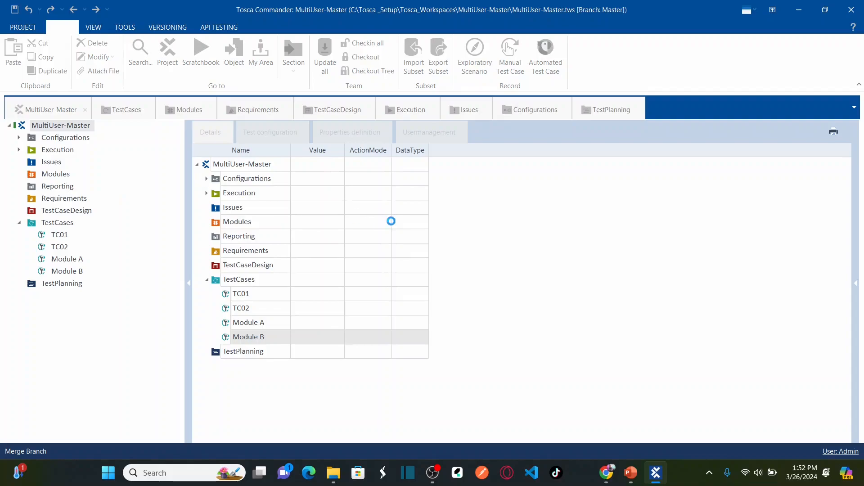
pyautogui.click(432, 228)
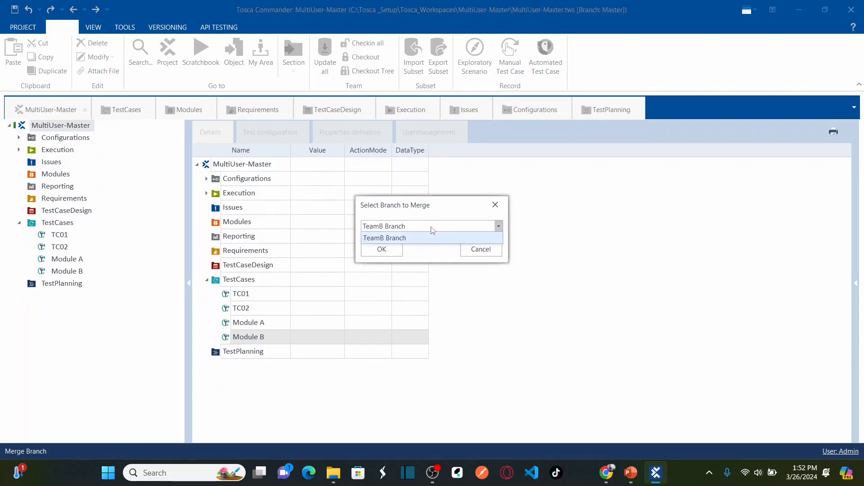
pyautogui.click(404, 236)
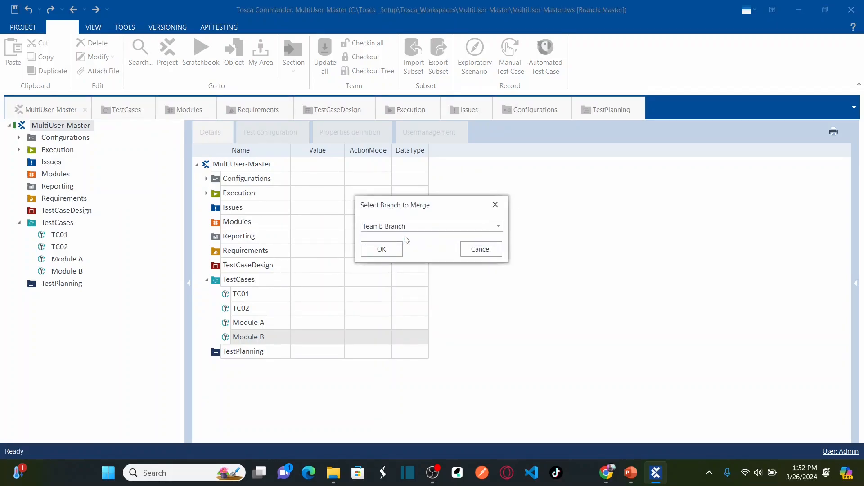
pyautogui.click(395, 255)
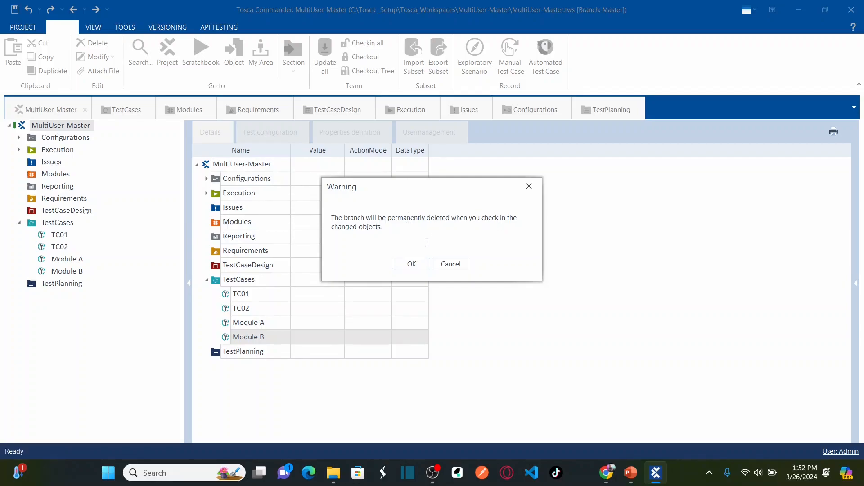
pyautogui.click(411, 264)
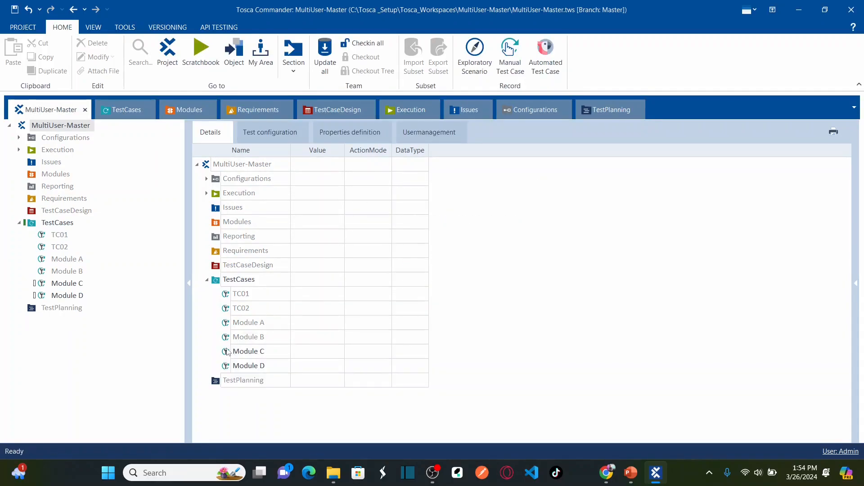
# Select Module C and Module D, check in all changes, and return to Tosca Commander
pyautogui.click(234, 352)
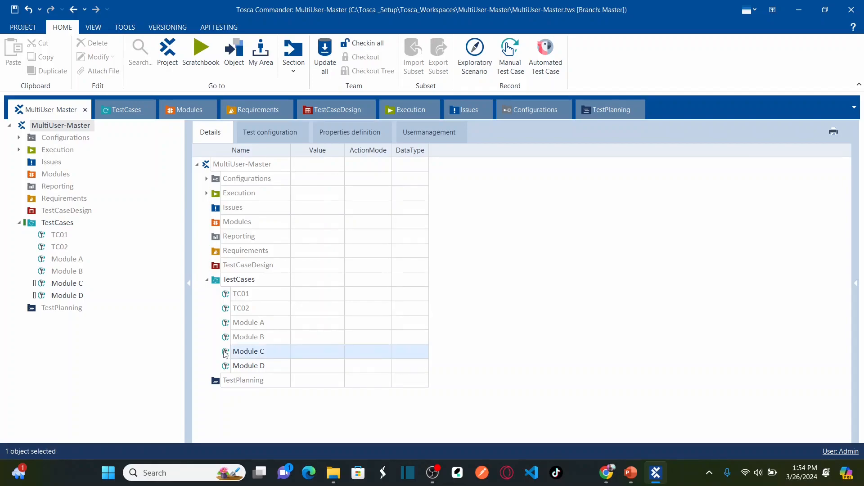
pyautogui.click(225, 366)
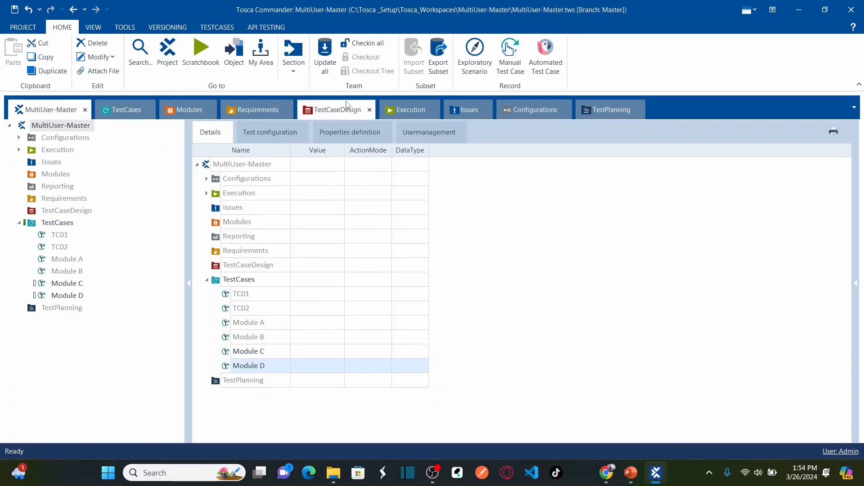
pyautogui.click(367, 43)
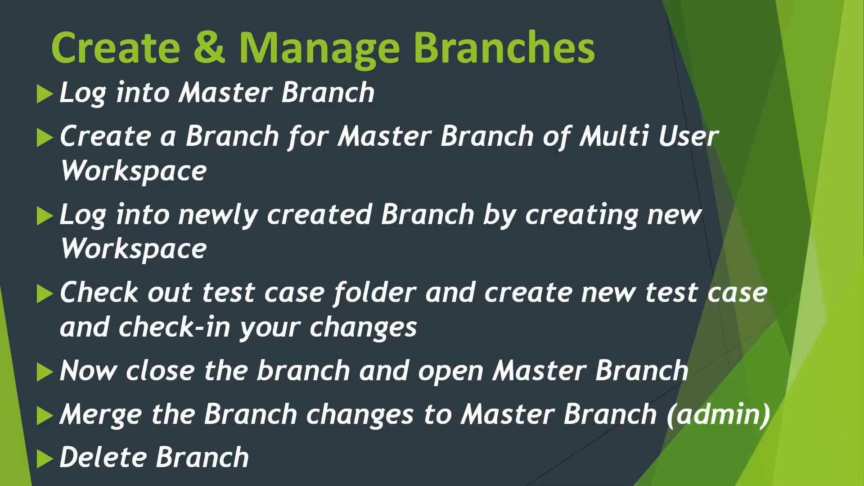
pyautogui.hotkey('alt', 'Tab')
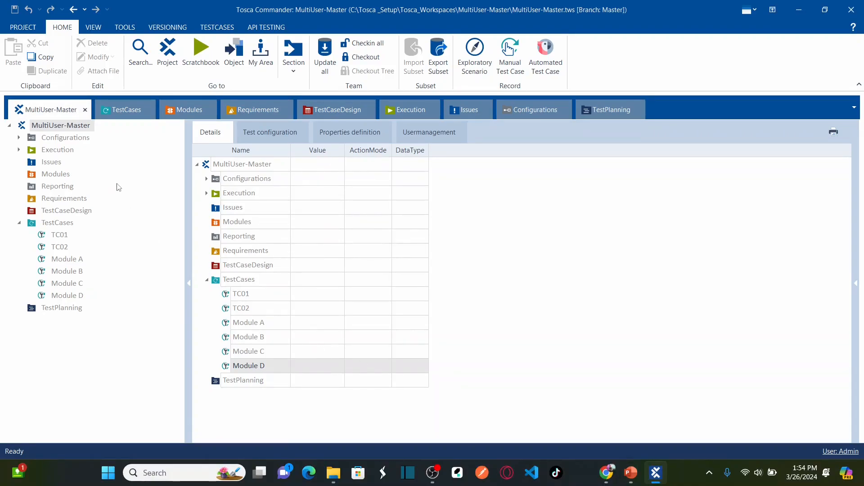
# Permanently delete TeamB Branch via Delete Branch and check in all changes
pyautogui.rightClick(61, 129)
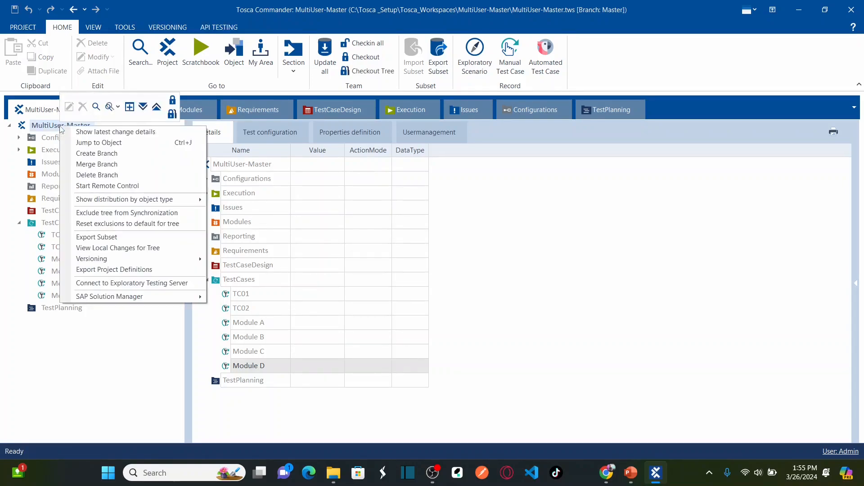
pyautogui.click(116, 176)
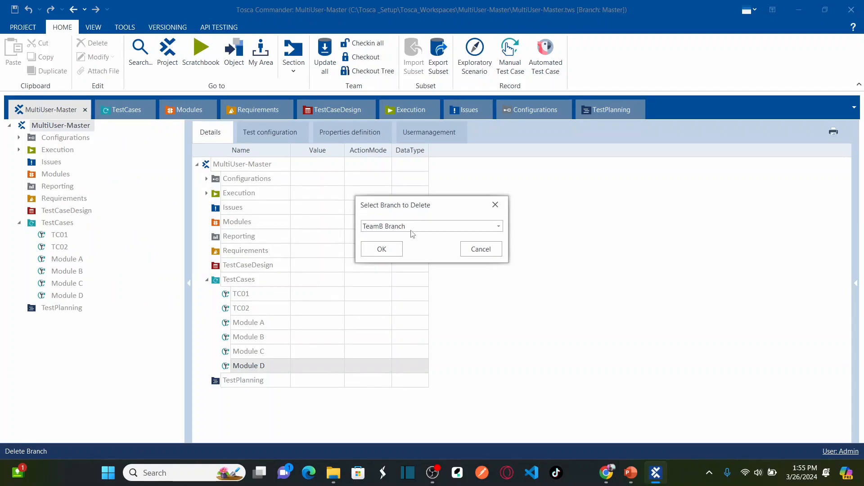
pyautogui.click(393, 249)
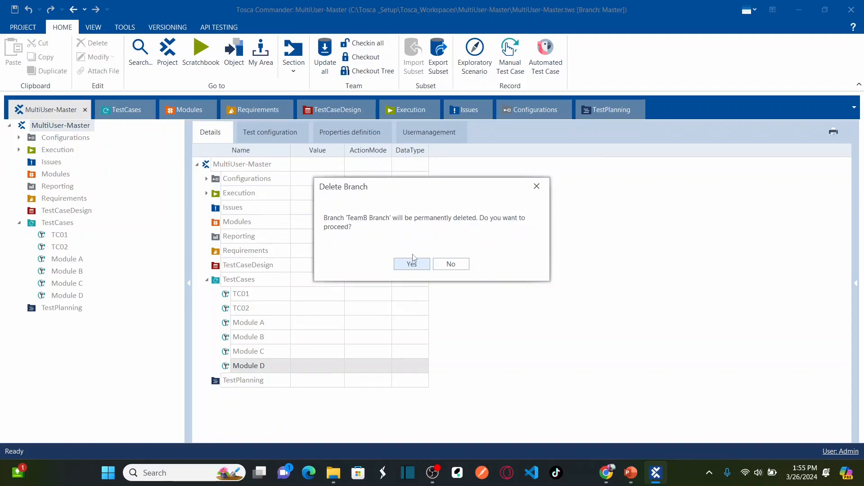
pyautogui.click(412, 265)
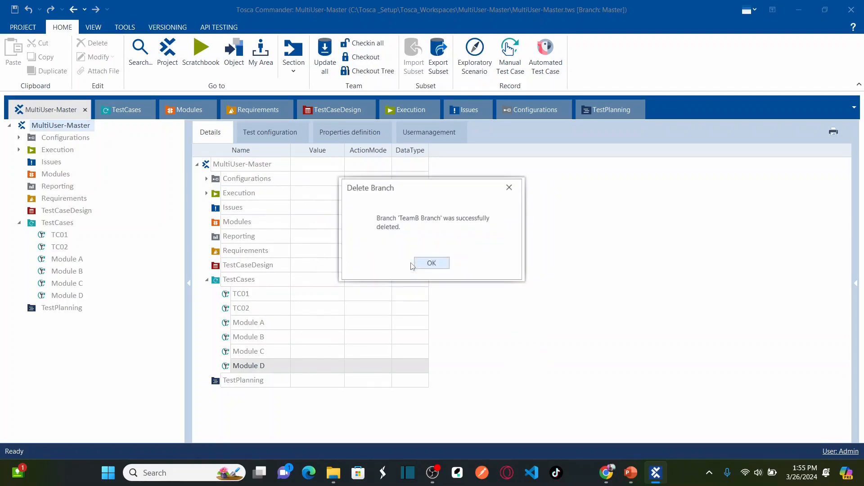
pyautogui.click(426, 266)
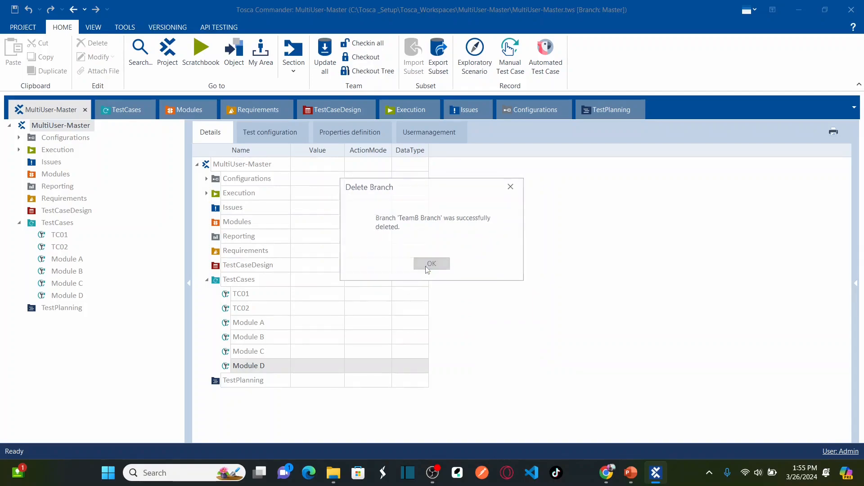
pyautogui.click(366, 44)
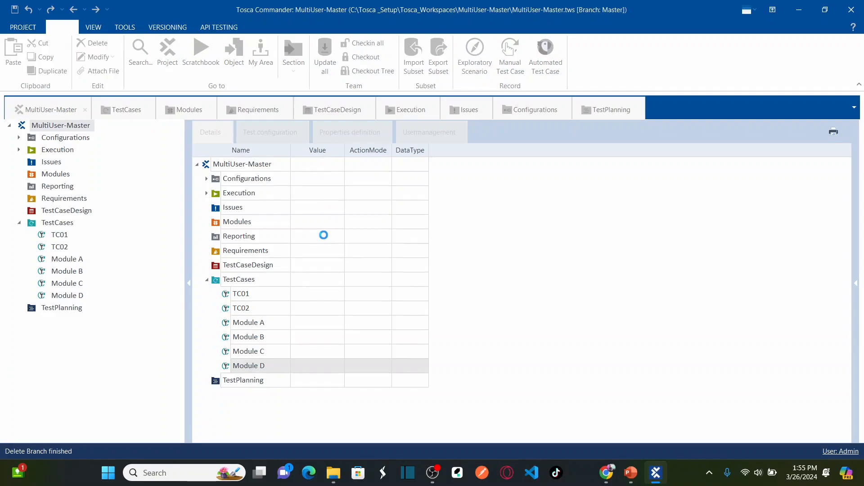